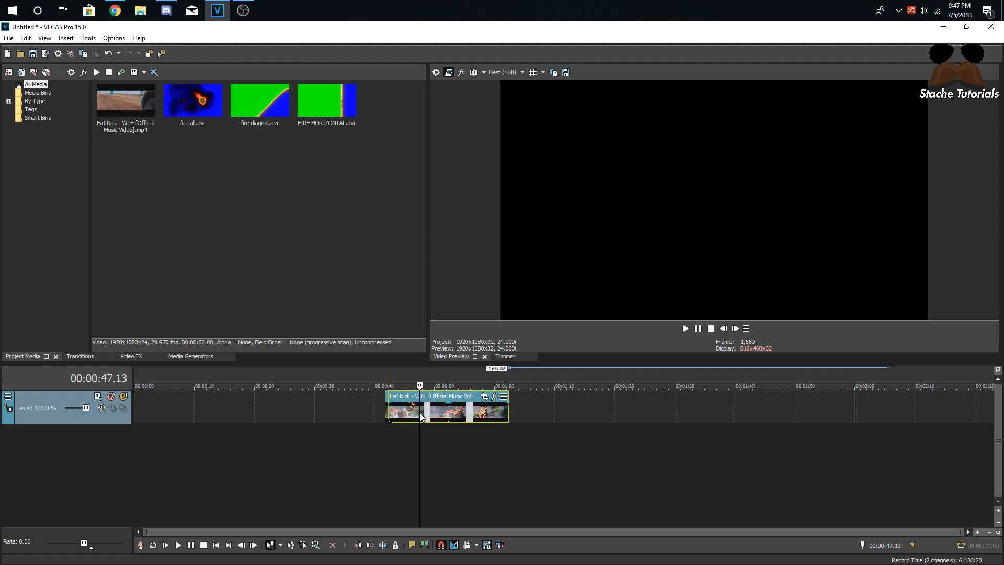
Apply the default BCC Burnt Film transition to the start of the music video clip.
click(191, 356)
click(132, 357)
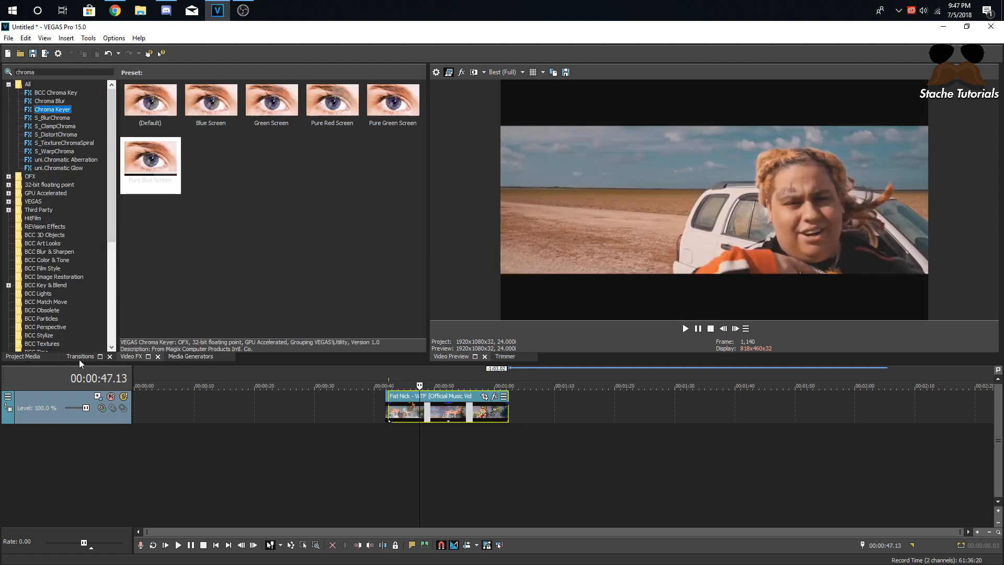
click(80, 357)
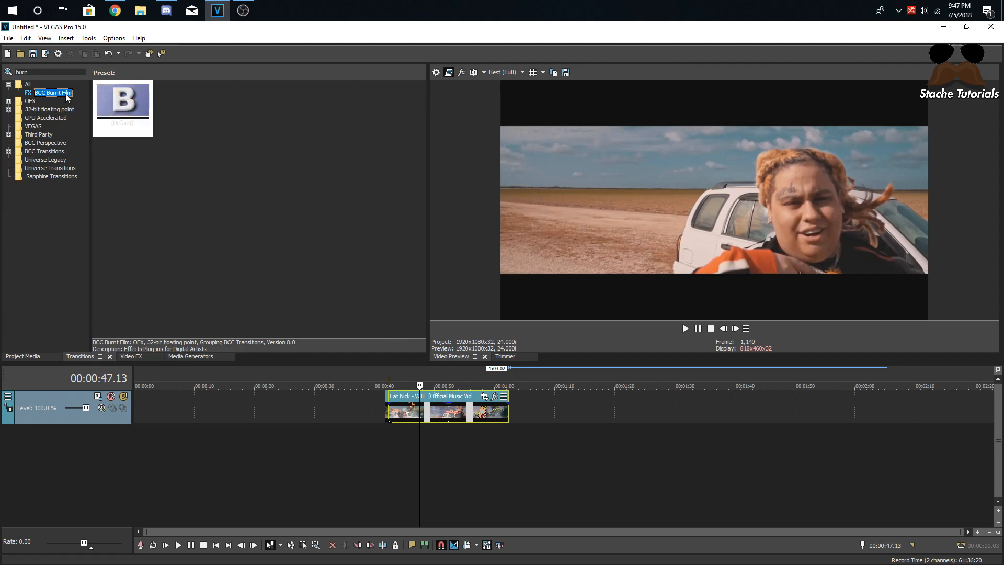
drag(123, 104, 393, 415)
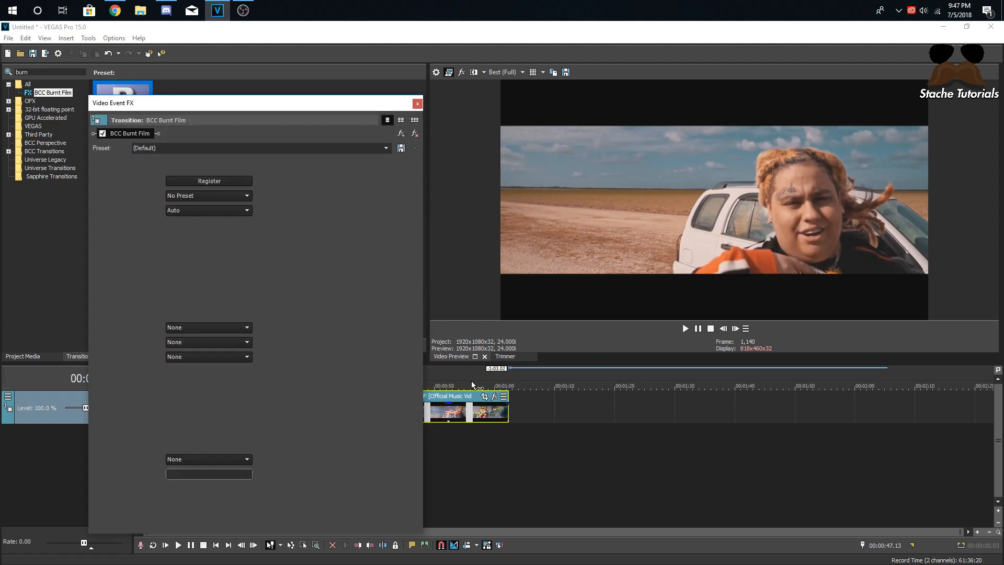
click(417, 105)
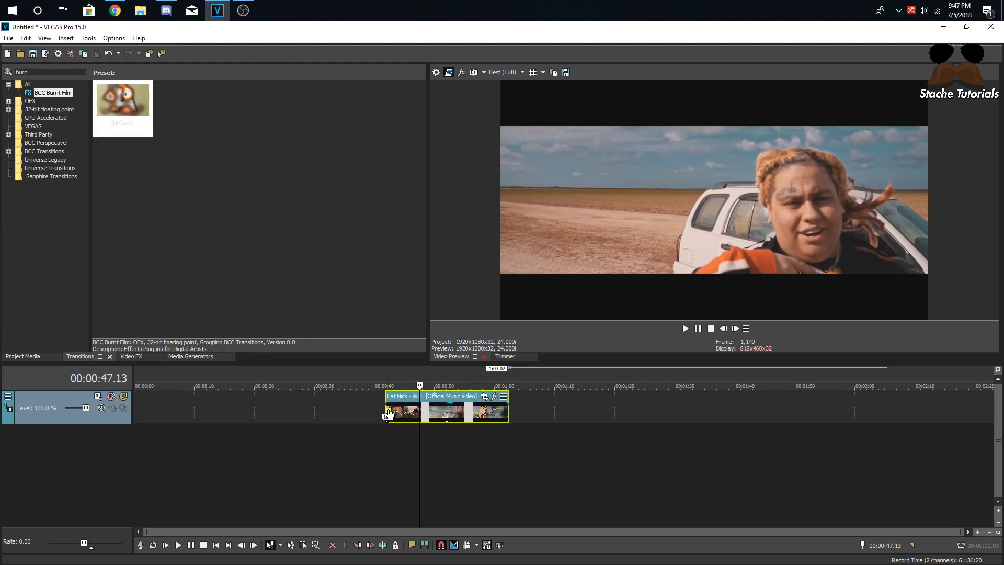
click(388, 414)
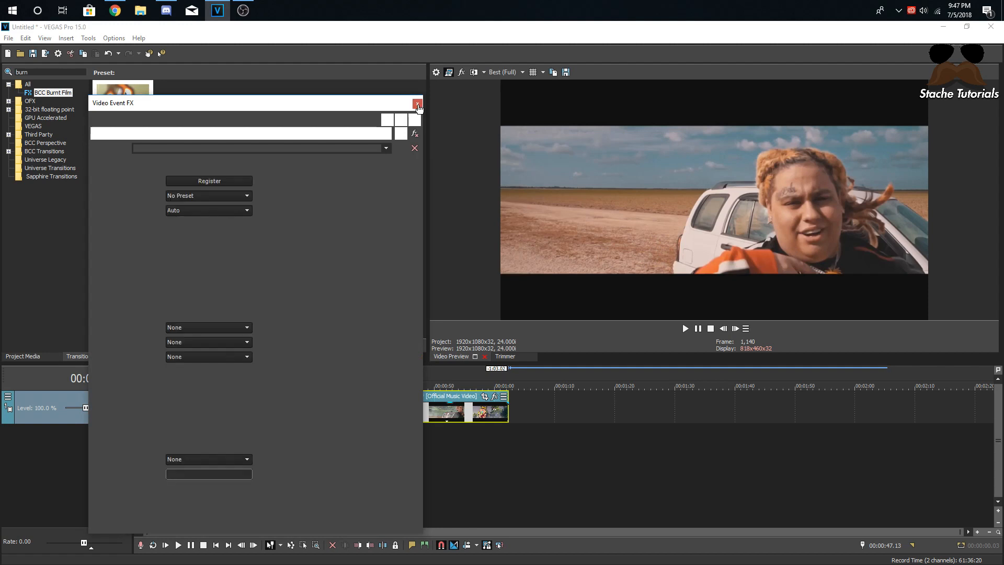
click(417, 99)
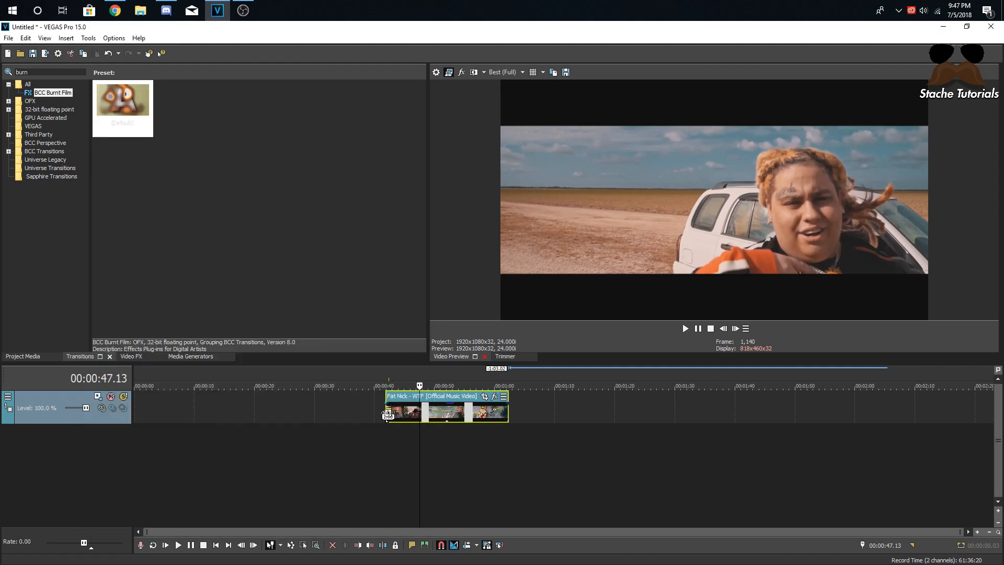
Step through the Burnt Film transition frame by frame and remove it from the clip.
click(387, 411)
scroll(386, 411, up, 4)
click(735, 328)
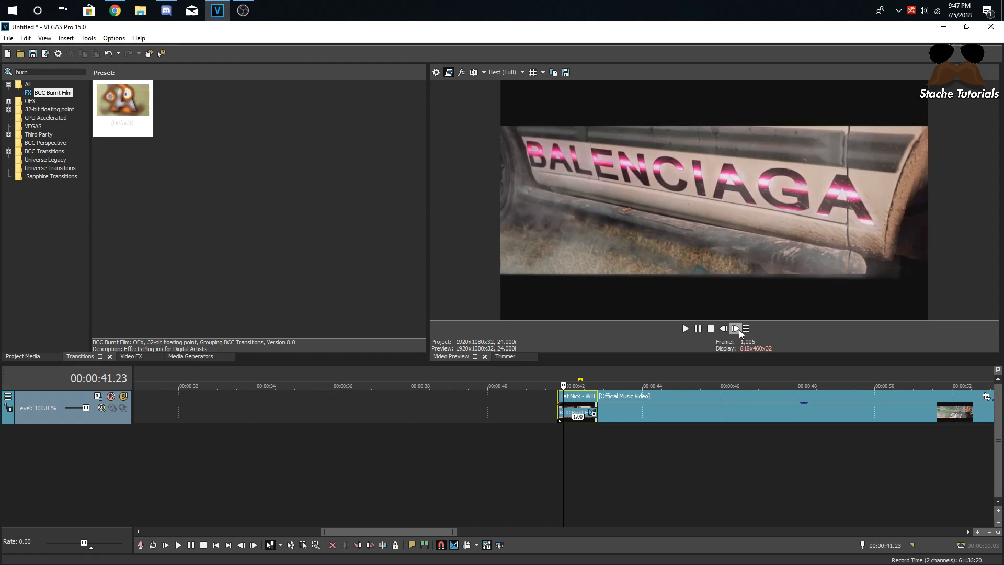
click(735, 329)
click(736, 328)
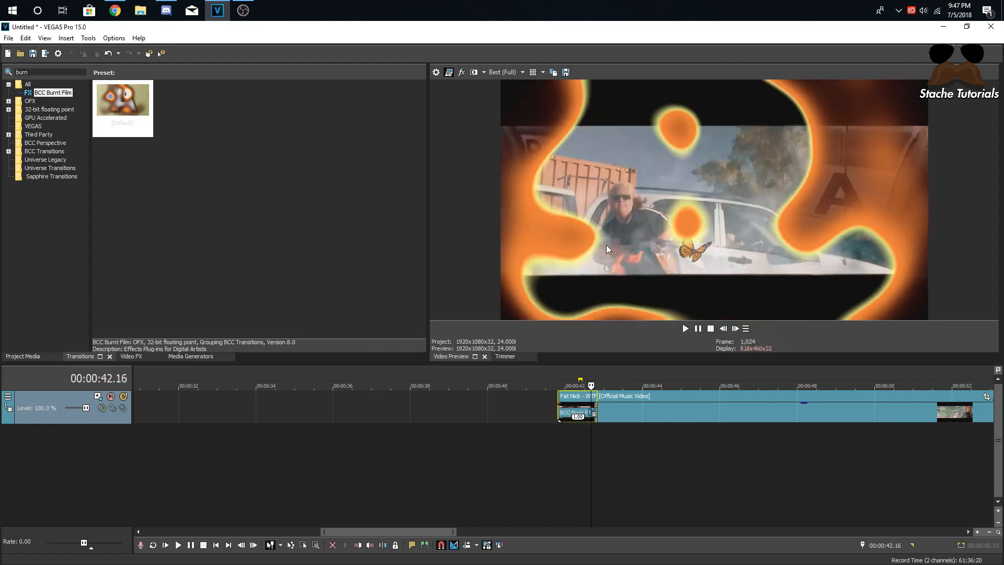
click(593, 413)
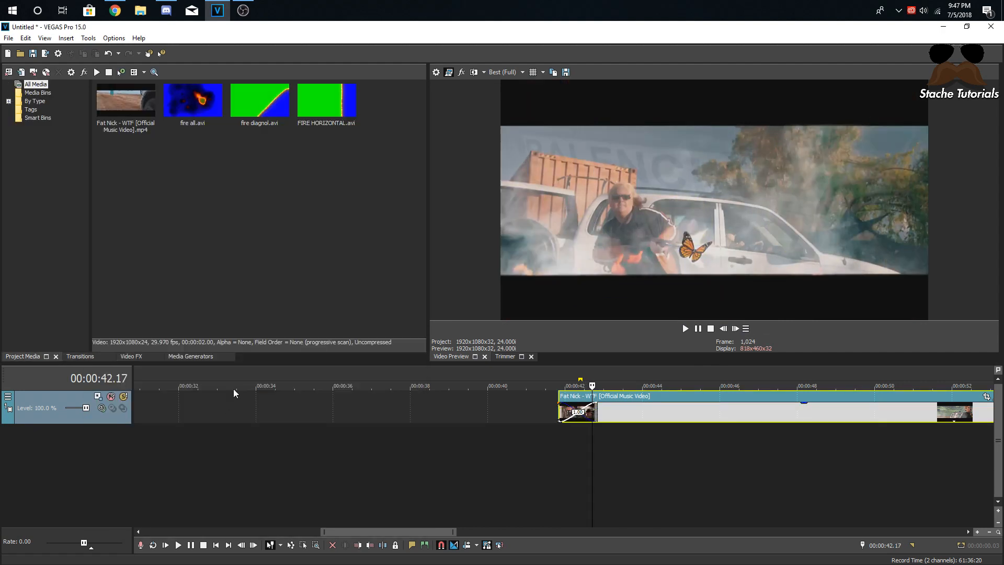
scroll(234, 388, down, 2)
click(191, 103)
drag(192, 103, 342, 102)
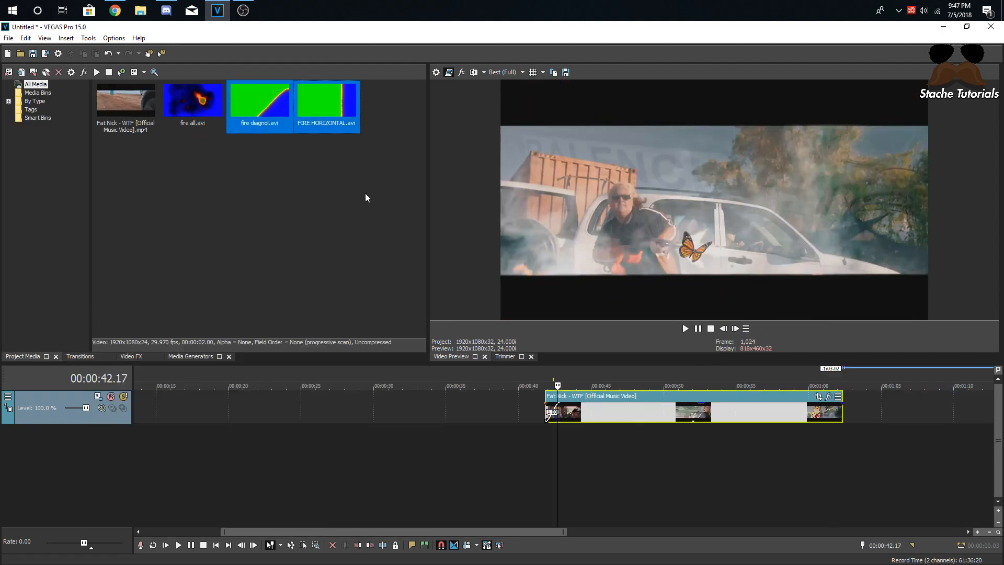
click(312, 296)
scroll(490, 476, down, 3)
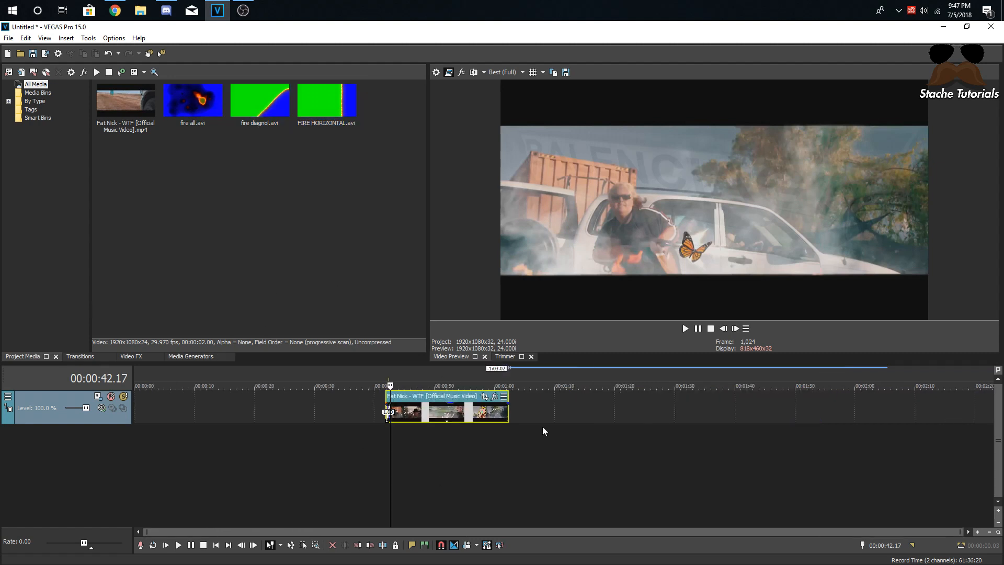
Remove the fade-in from the start of the music video clip and split the clip at 00:00:48.08.
click(441, 416)
click(467, 419)
click(386, 411)
key(Delete)
click(424, 413)
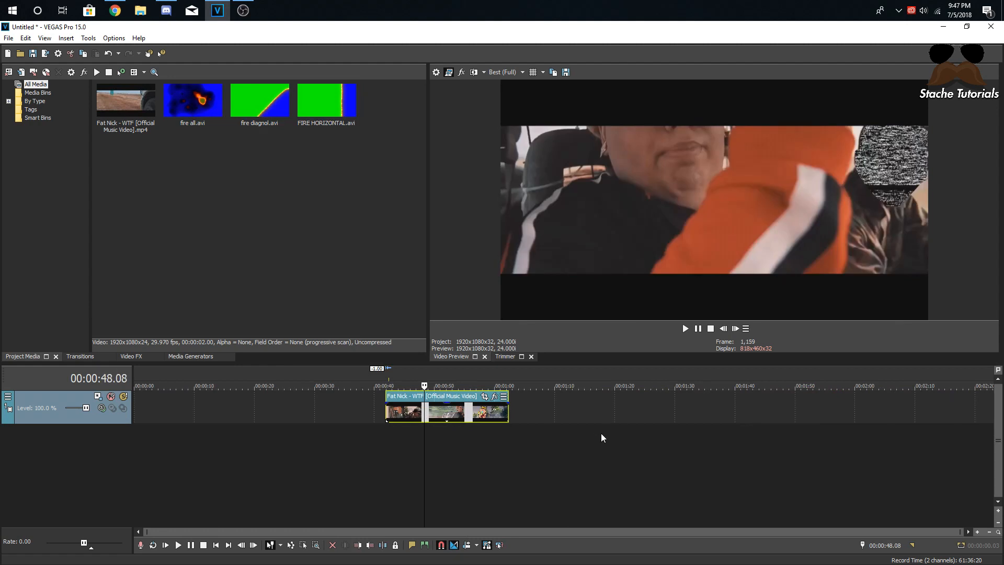
key(s)
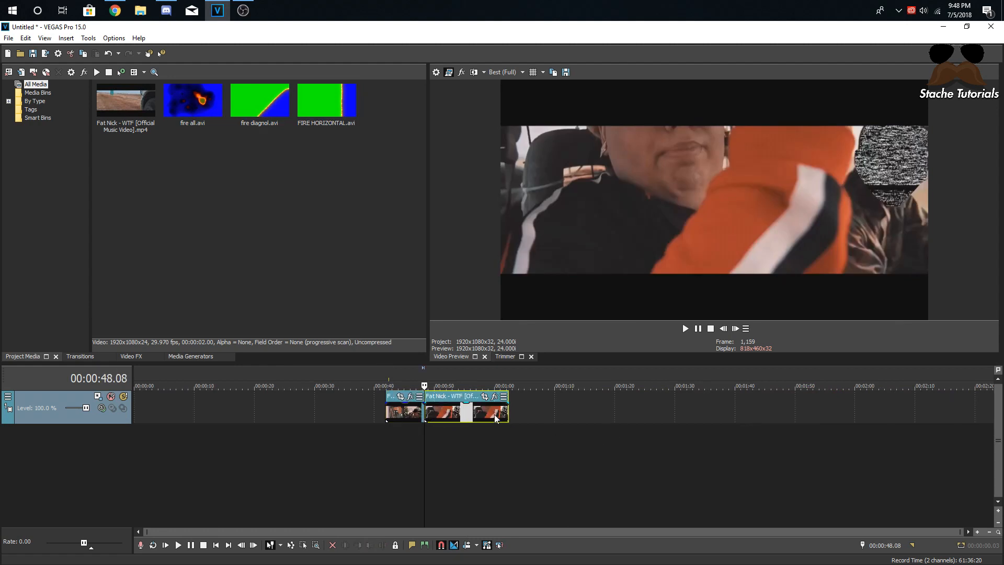
Move the second half of the split clip far along the timeline and return it against the first half.
drag(494, 414, 751, 414)
click(416, 413)
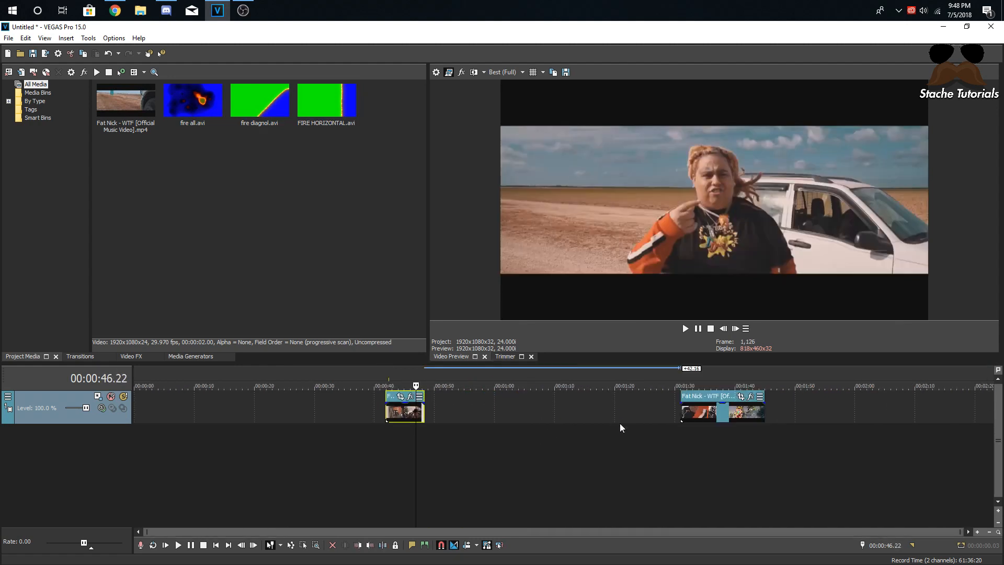
drag(733, 421, 443, 426)
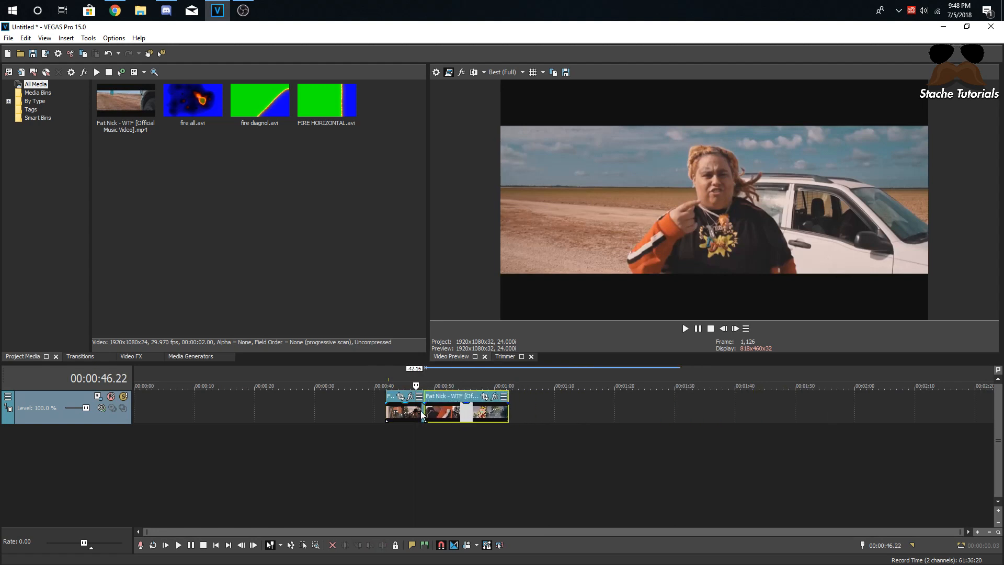
Play the footage around the cut between the two halves of the music video clip.
click(423, 416)
scroll(479, 425, up, 3)
click(548, 425)
key(space)
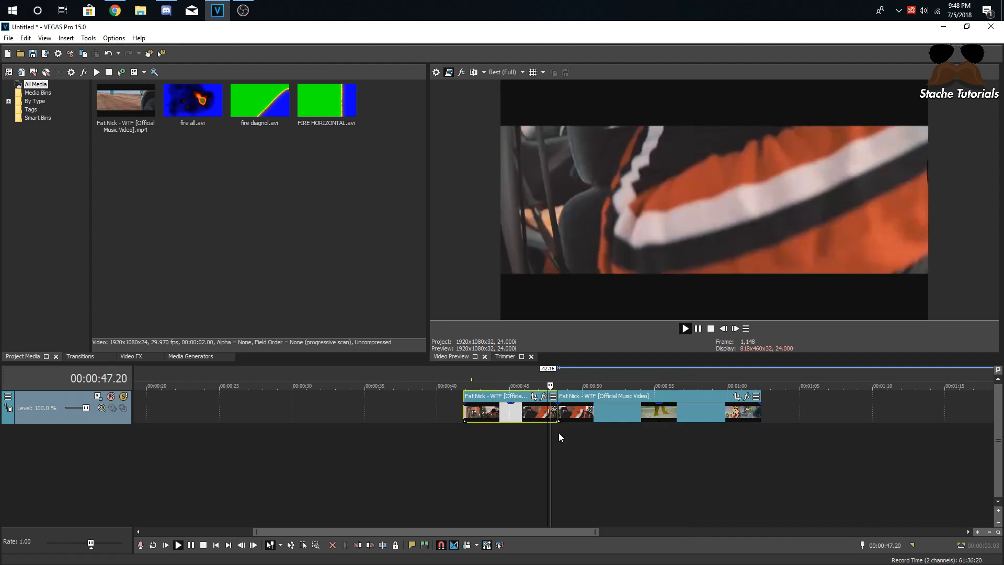
key(space)
scroll(772, 373, down, 3)
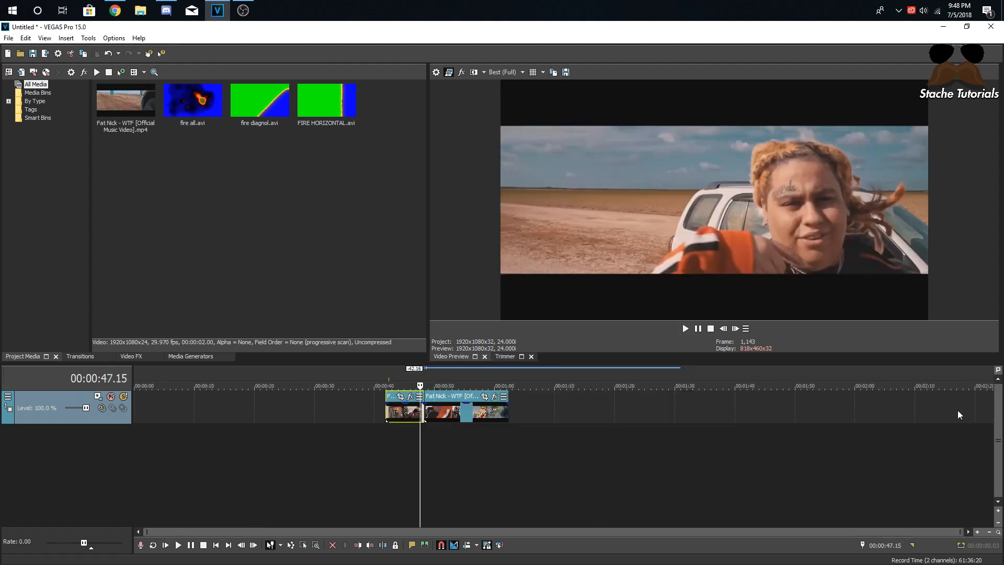
Insert a video track above the footage and place FIRE HORIZONTAL.avi on it over the cut.
right_click(585, 400)
click(607, 300)
drag(438, 433, 455, 433)
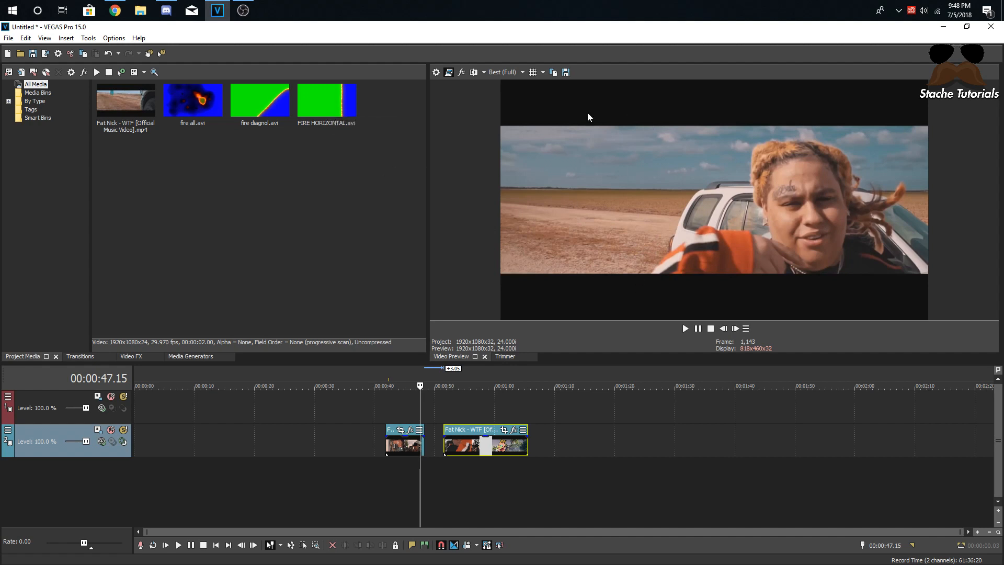
drag(336, 110, 427, 411)
drag(456, 443, 443, 447)
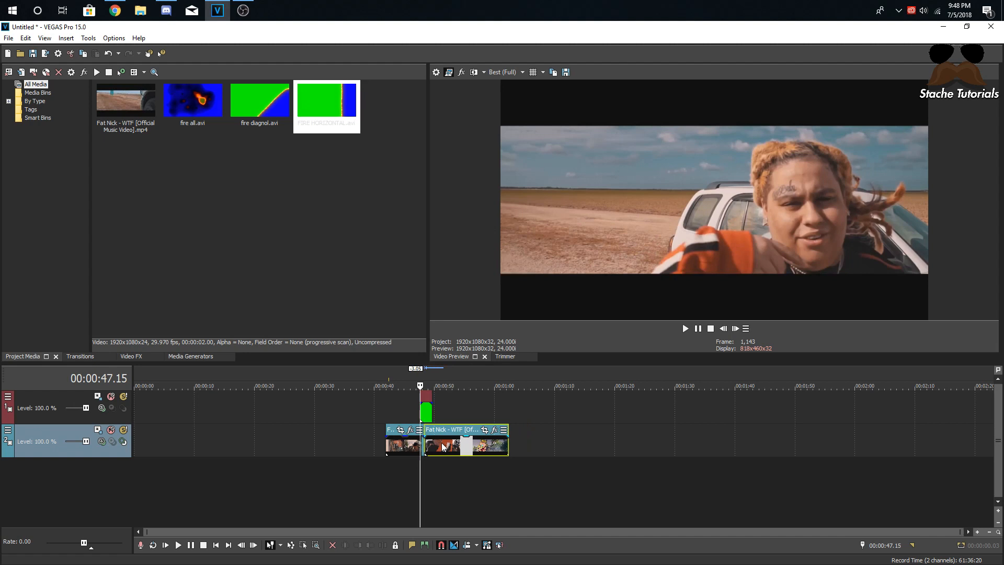
Shift the FIRE HORIZONTAL clip on the upper track so its middle lines up with the cut below.
scroll(598, 410, up, 3)
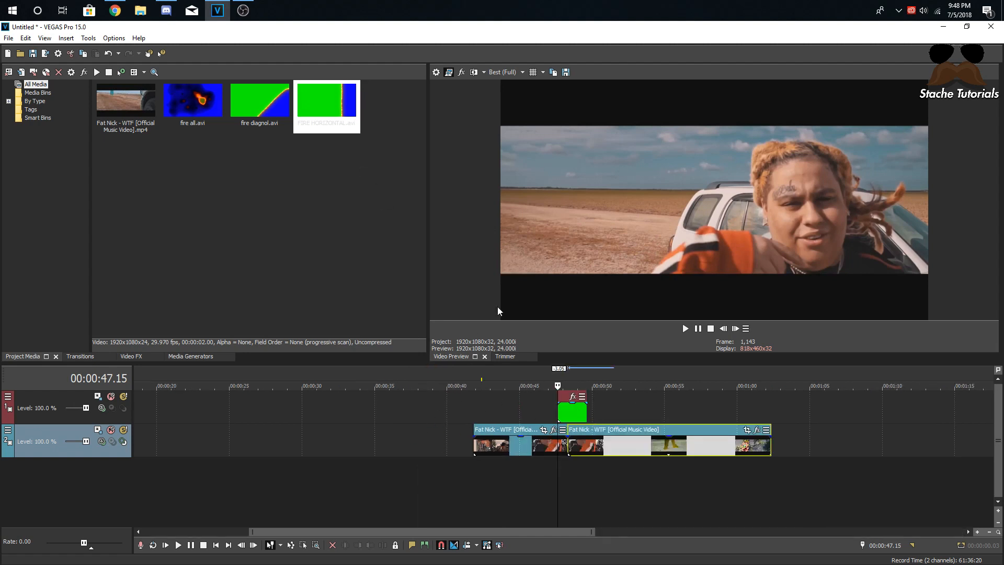
click(567, 417)
scroll(567, 415, up, 3)
click(529, 441)
mouse_move(548, 415)
mouse_down()
mouse_move(535, 416)
mouse_move(559, 416)
mouse_up()
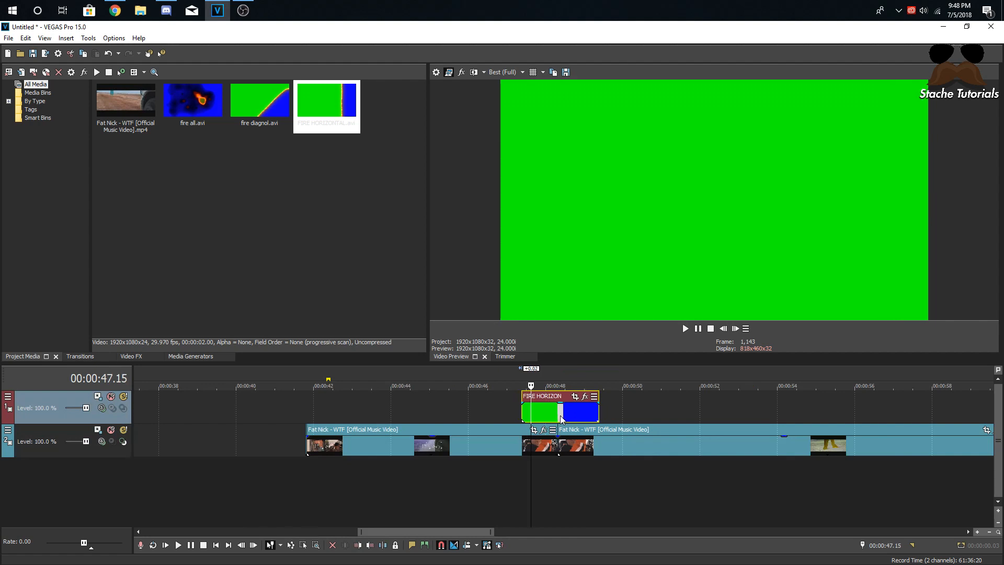
Play the FIRE HORIZONTAL clip from its start to review the burn sweep.
click(526, 417)
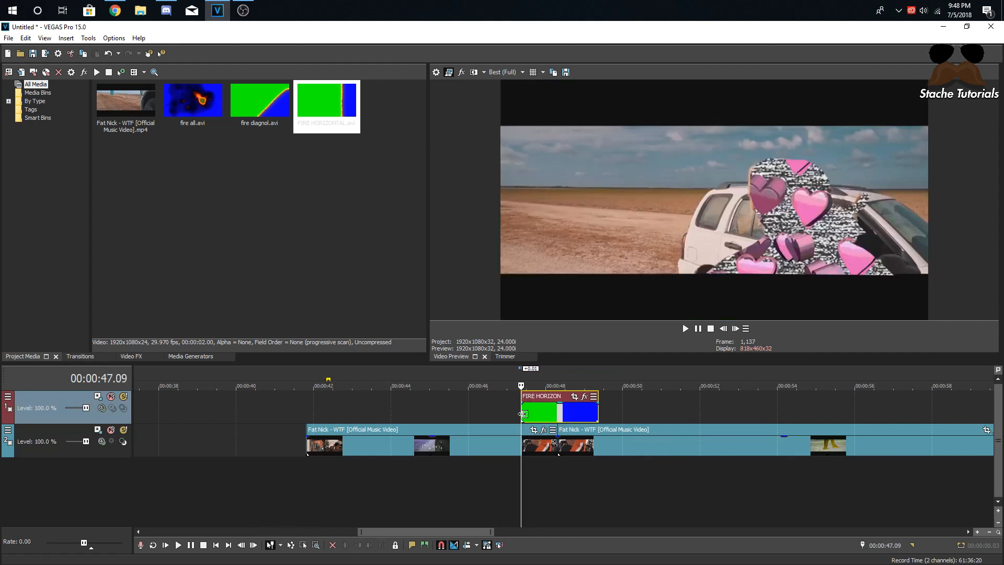
key(space)
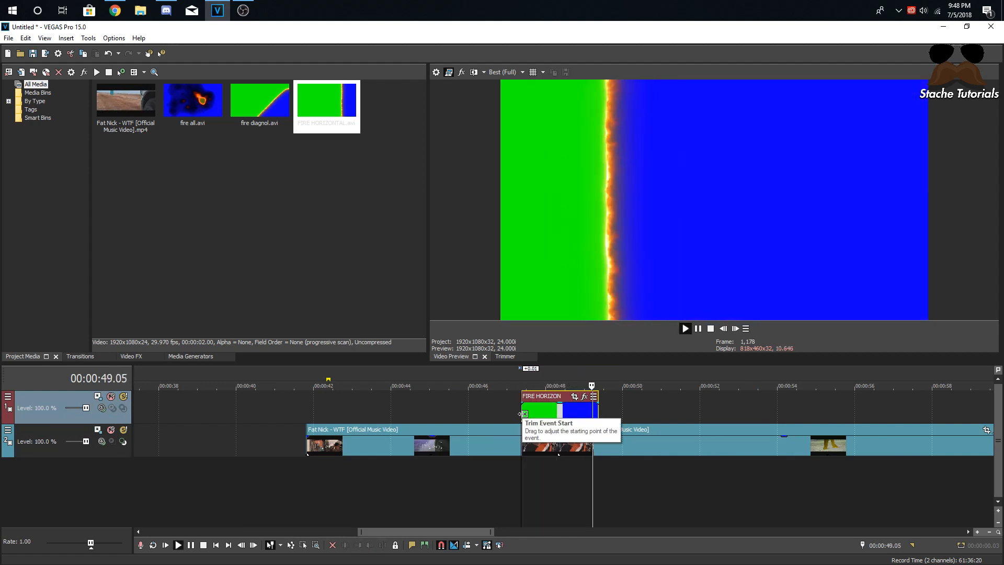
key(space)
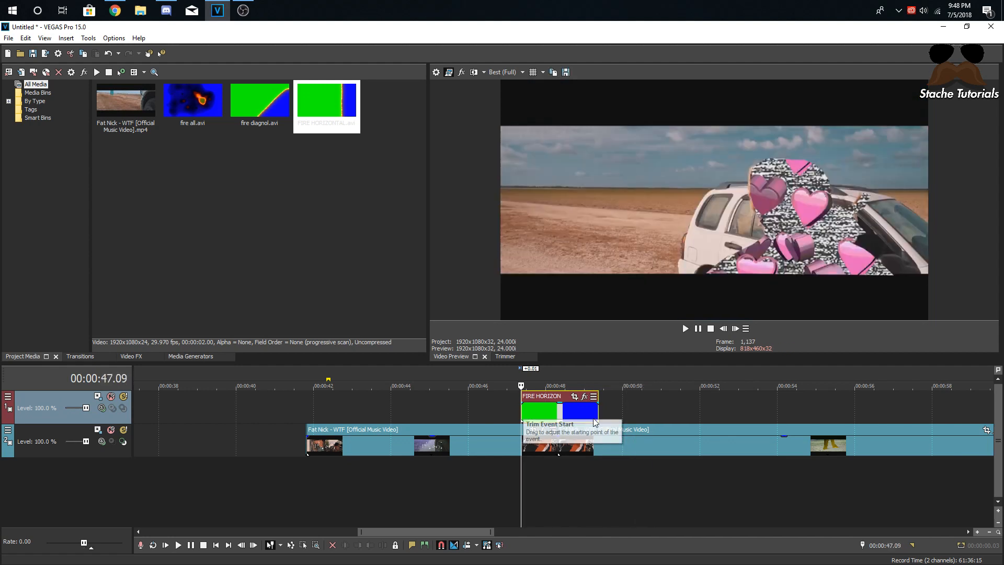
Move the second footage clip away to leave a gap and extend the first clip to the end of the fire clip.
click(579, 416)
drag(587, 432, 687, 430)
drag(557, 441, 598, 444)
click(591, 410)
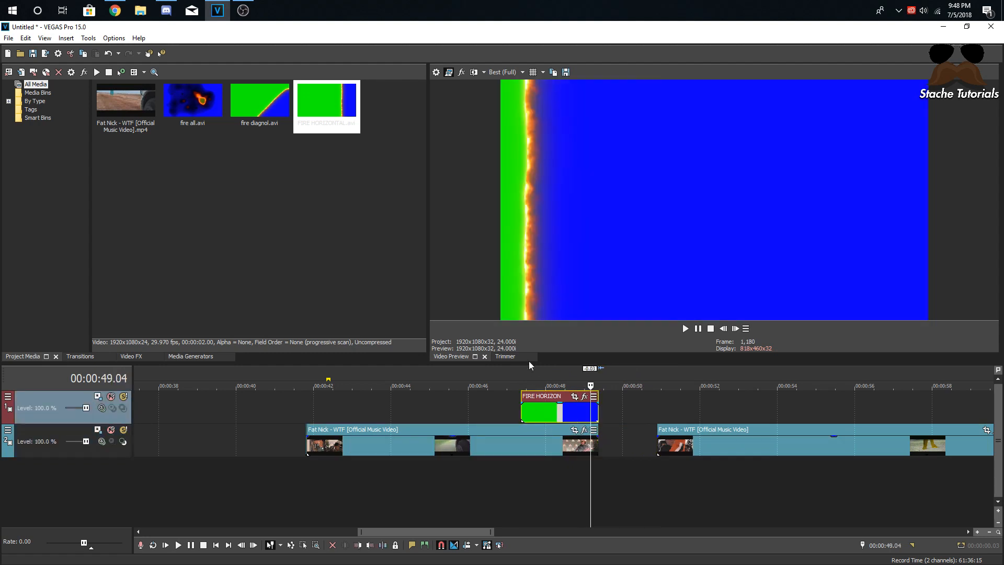
Key out the green of the fire clip with the Chroma Keyer's Green Screen preset and slightly raise its low threshold.
click(130, 357)
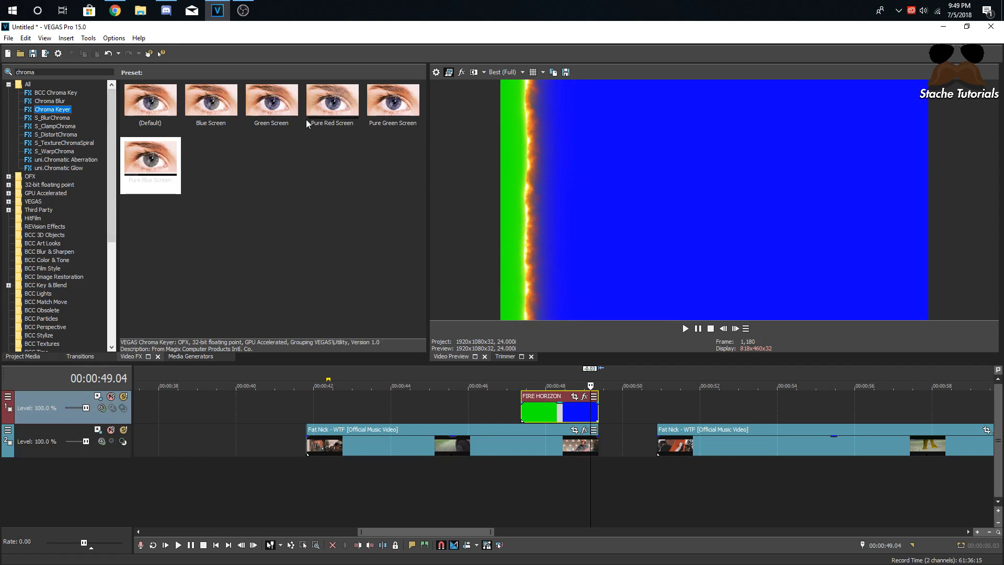
click(267, 103)
drag(267, 102, 531, 416)
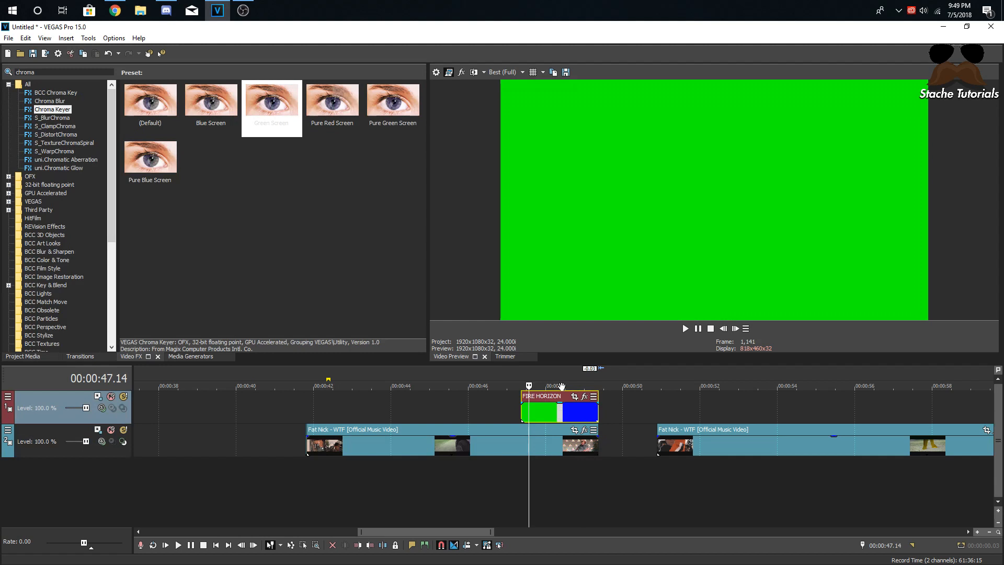
click(551, 412)
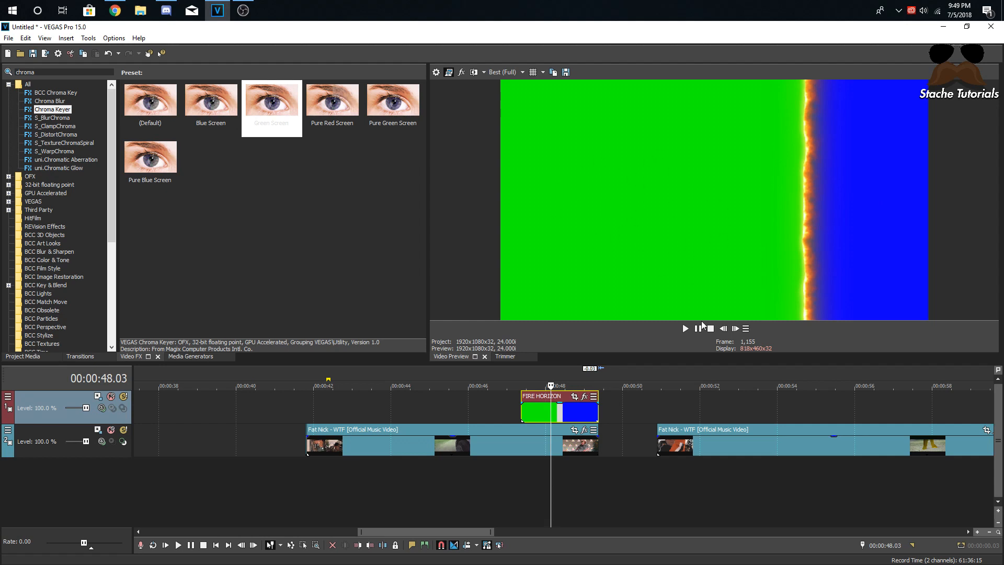
drag(265, 123, 556, 417)
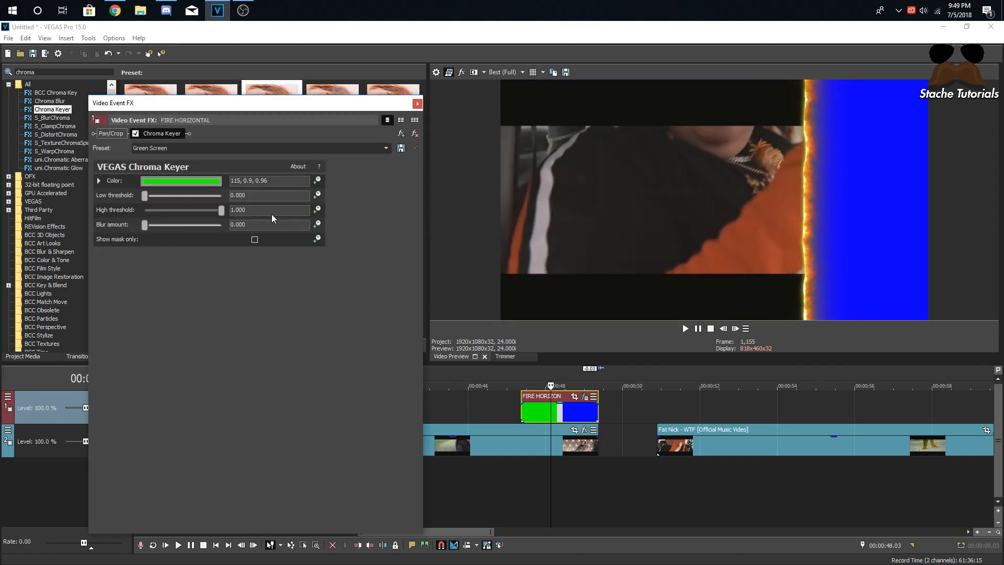
mouse_move(144, 195)
mouse_down()
mouse_move(184, 197)
mouse_move(150, 199)
mouse_up()
click(417, 103)
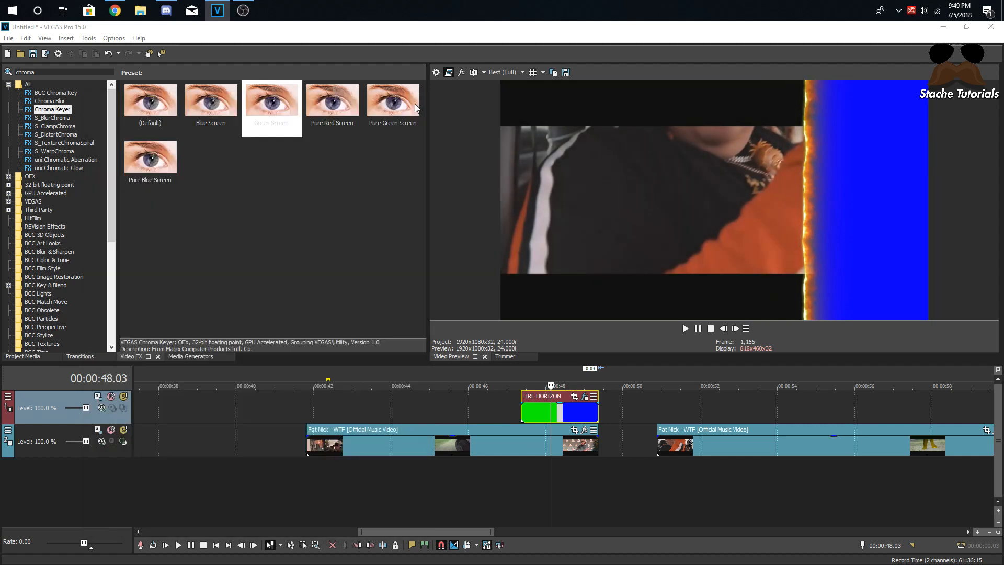
Step through the keyed fire clip to check the footage behind it and the remaining blue area.
click(523, 417)
click(733, 330)
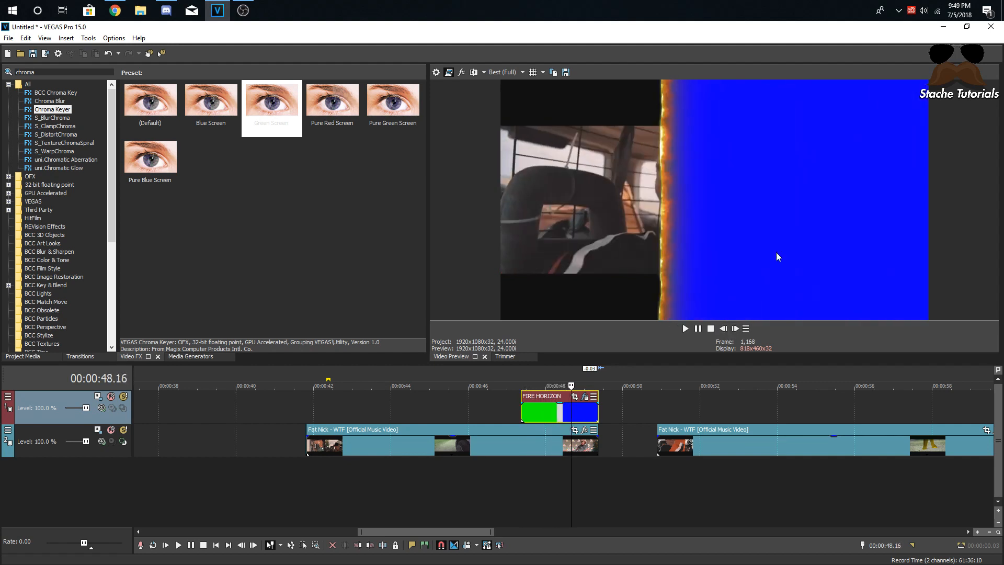
click(735, 327)
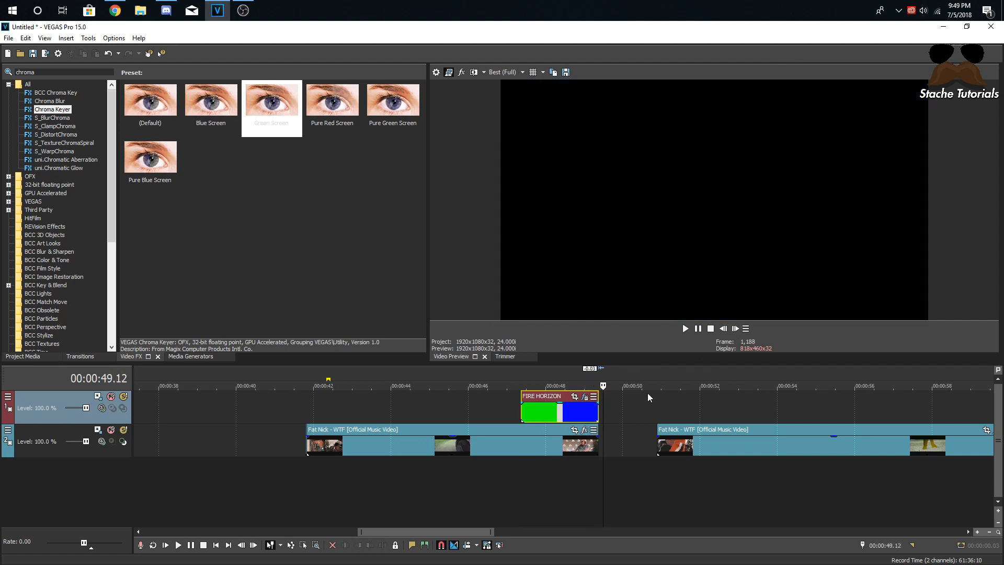
click(724, 328)
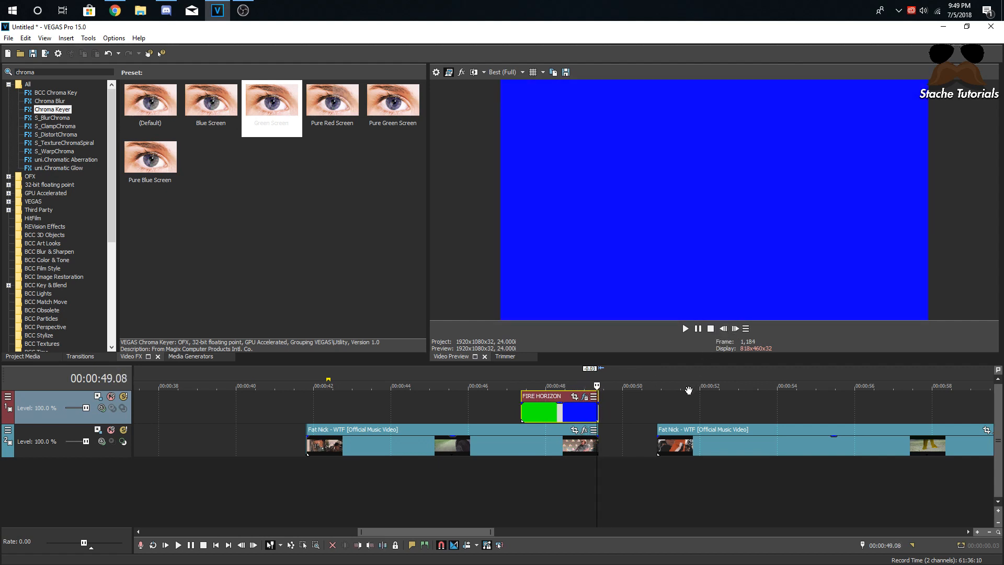
Key out the fire clip's blue area with the Chroma Keyer's Blue Screen preset and lower its high threshold to 0.939.
click(582, 412)
drag(207, 107, 563, 408)
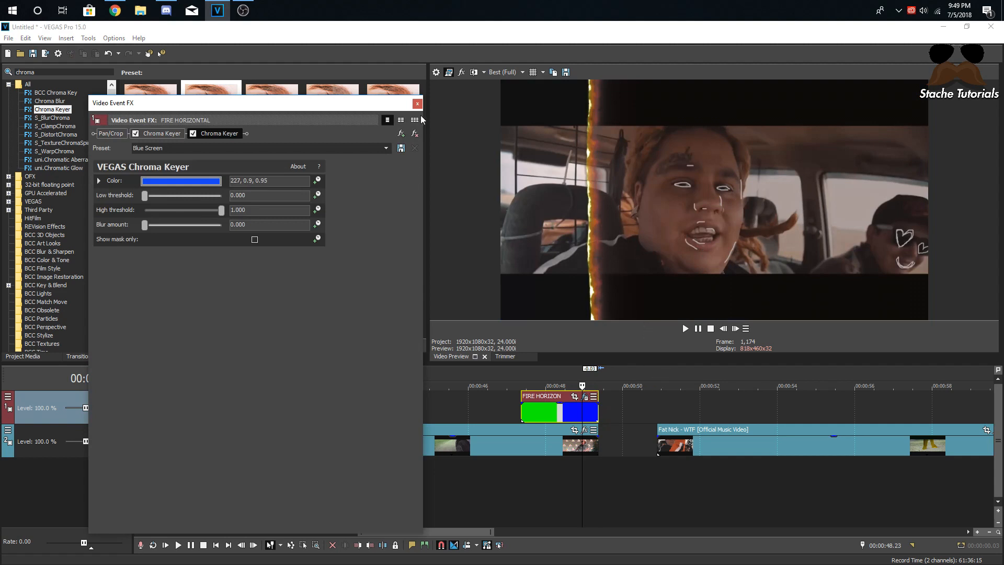
mouse_move(220, 208)
mouse_down()
mouse_move(179, 210)
mouse_move(222, 209)
mouse_up()
drag(158, 196, 133, 198)
mouse_move(222, 215)
mouse_down()
mouse_move(179, 215)
mouse_move(218, 214)
mouse_up()
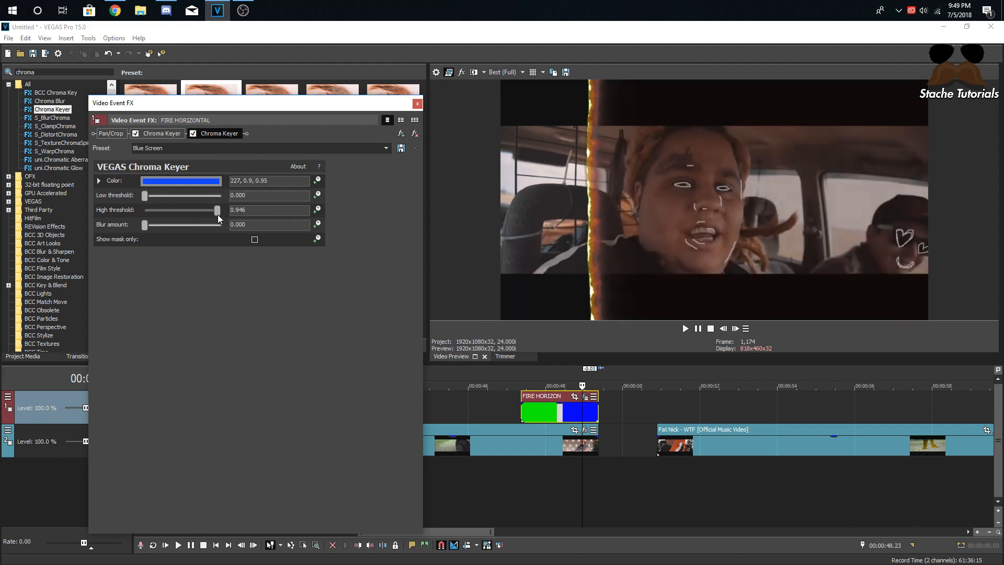
click(174, 182)
click(429, 102)
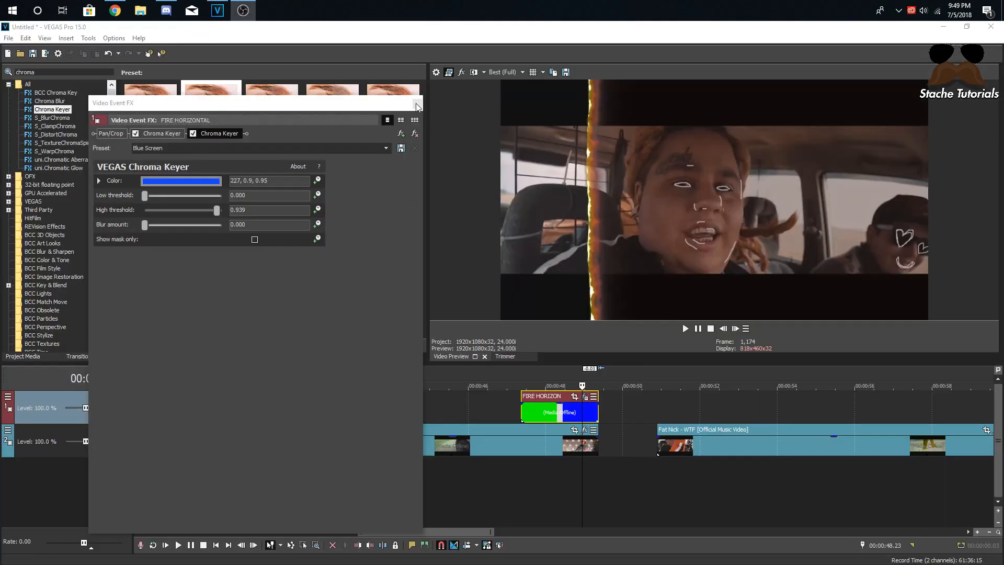
click(417, 103)
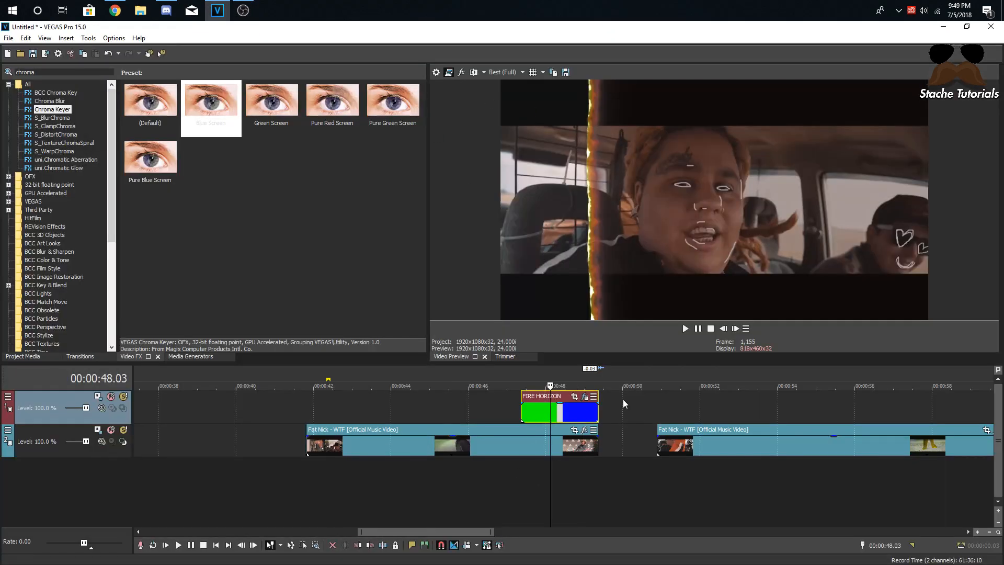
Play the fire clip's range to review both keys, and disable its blue Chroma Keyer.
click(550, 461)
drag(516, 472, 599, 471)
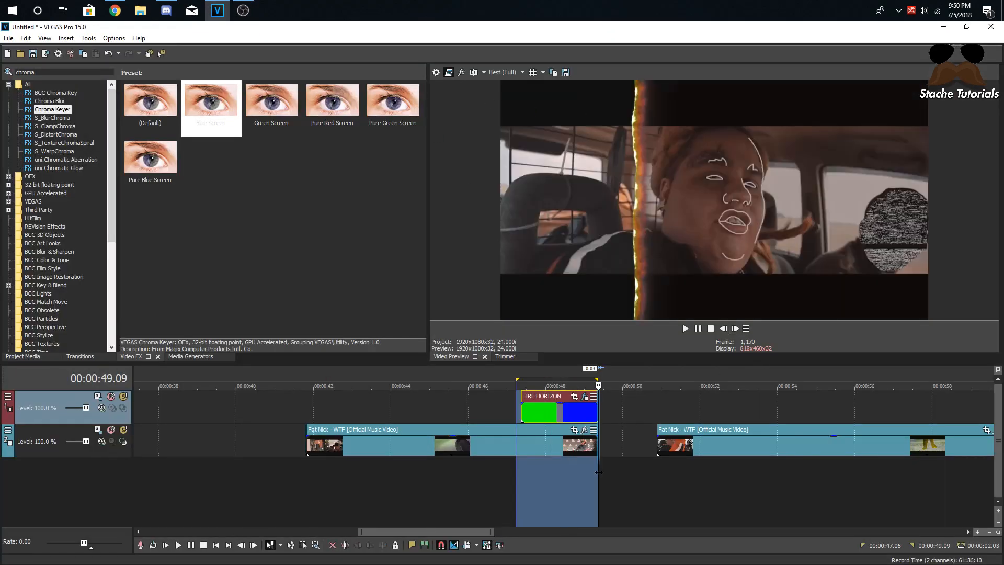
click(585, 396)
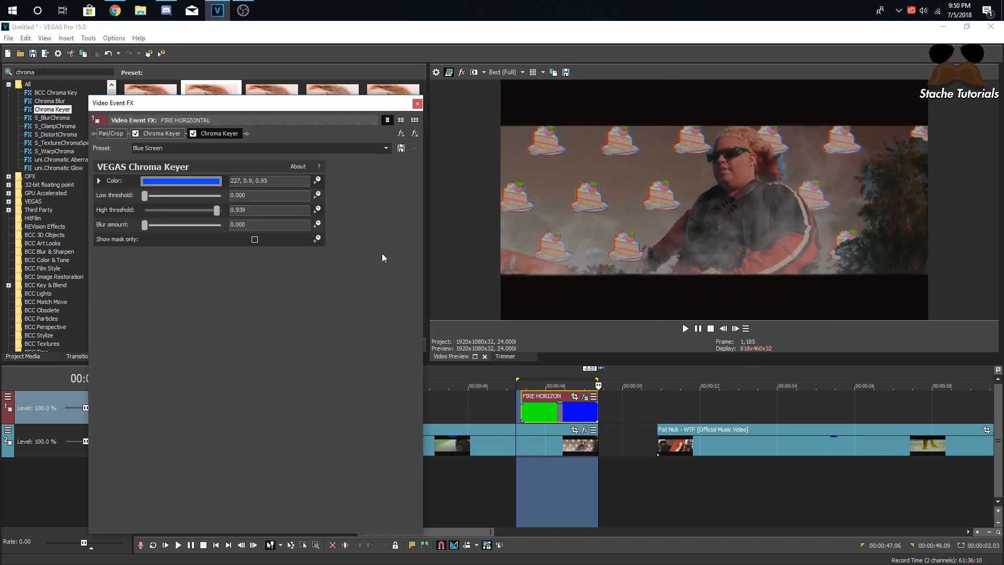
click(417, 103)
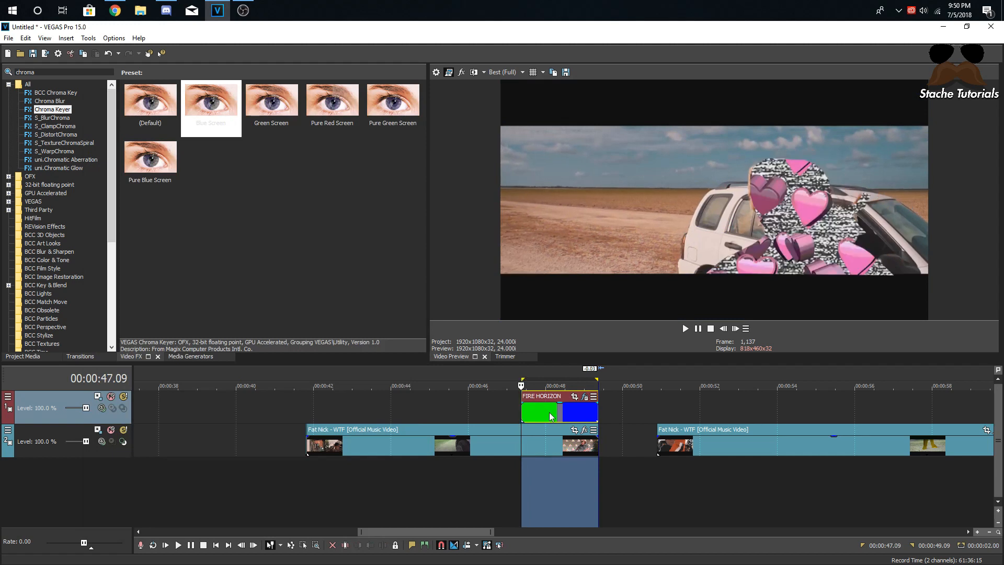
click(551, 417)
click(573, 418)
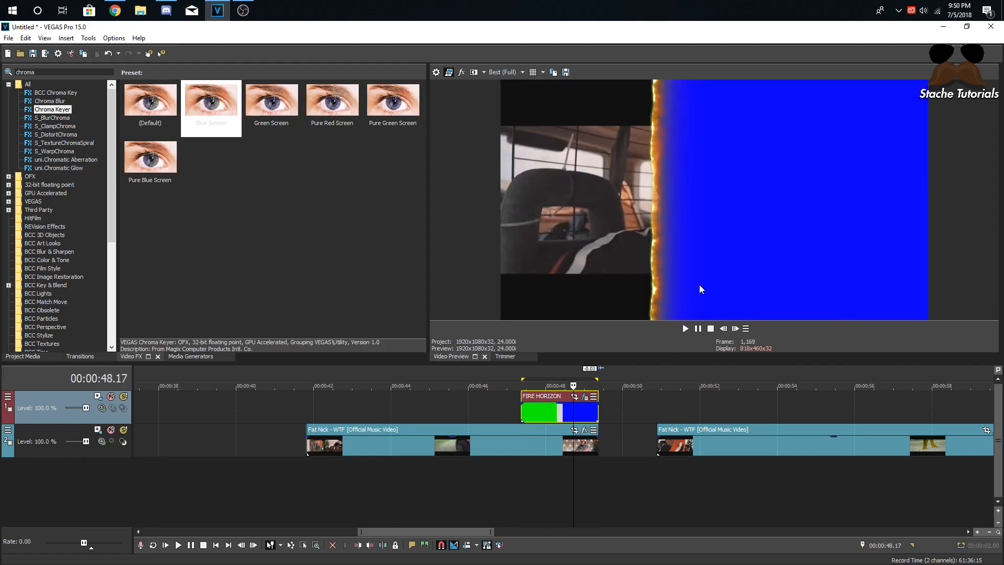
Insert a video track between the fire and footage tracks and move the second footage clip onto it, under the fire clip's second half.
drag(680, 451, 639, 447)
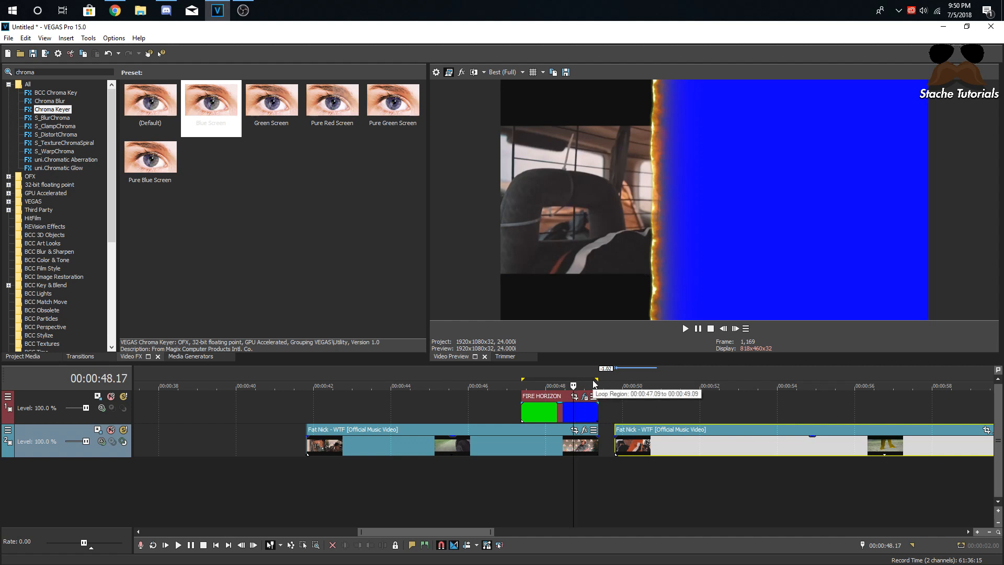
right_click(603, 439)
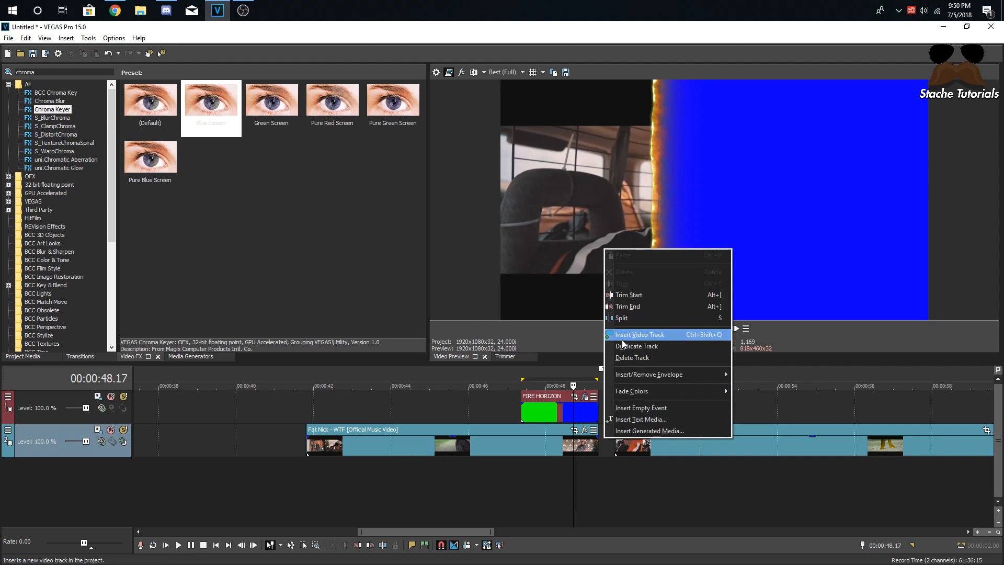
click(622, 338)
drag(629, 466, 588, 439)
Step frame by frame to where the burn begins and move the second footage clip's start to 00:00:47.17.
click(550, 437)
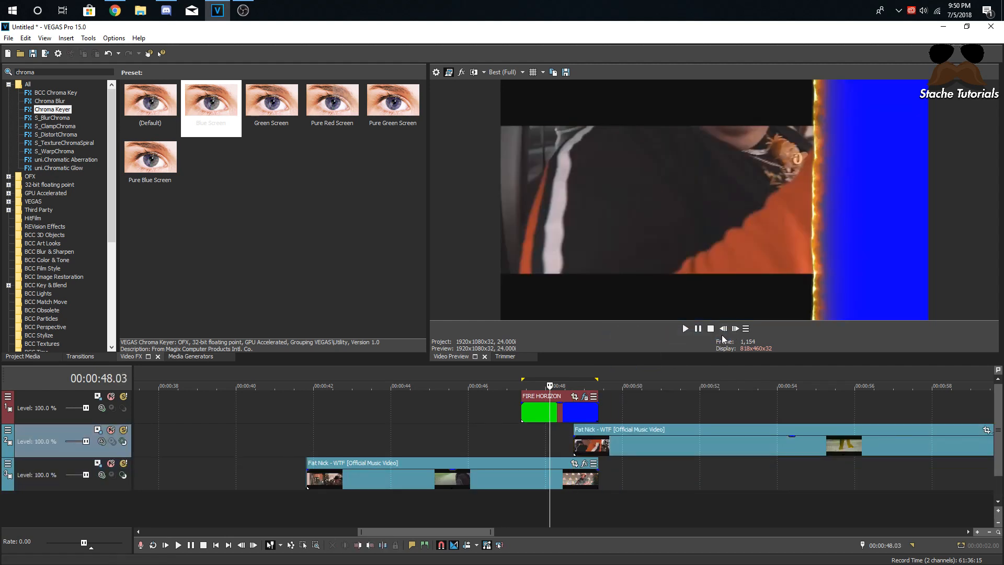
click(723, 330)
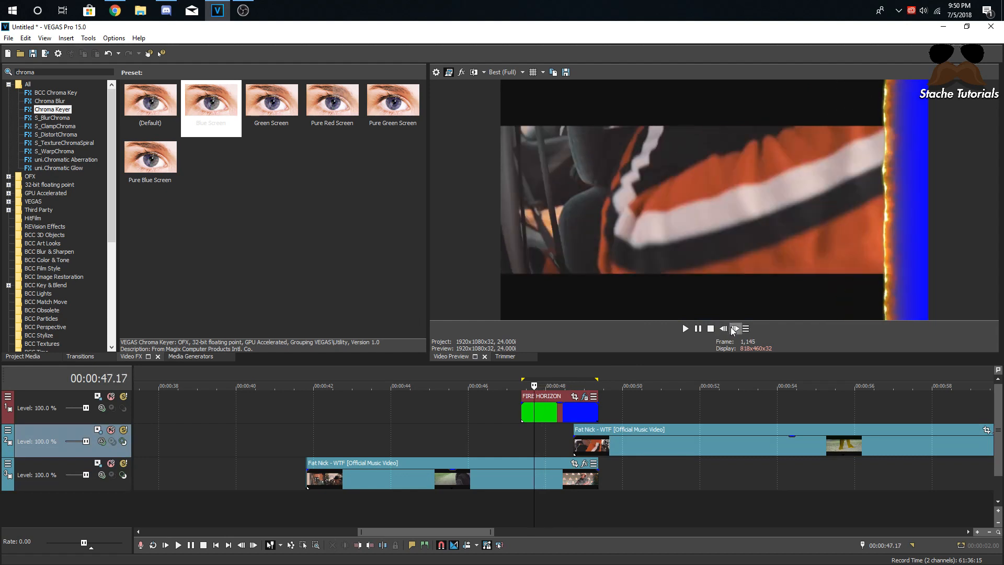
click(733, 330)
click(737, 330)
click(725, 330)
click(726, 331)
click(726, 332)
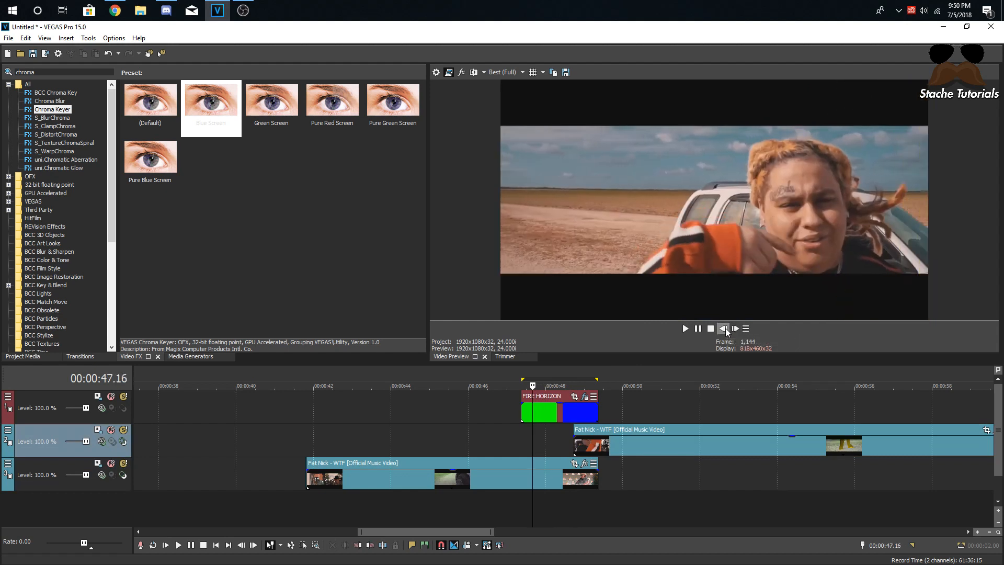
click(735, 329)
drag(623, 443, 586, 437)
Scrub through the fire clip to check how the second footage clip lines up with the burn edge.
click(542, 414)
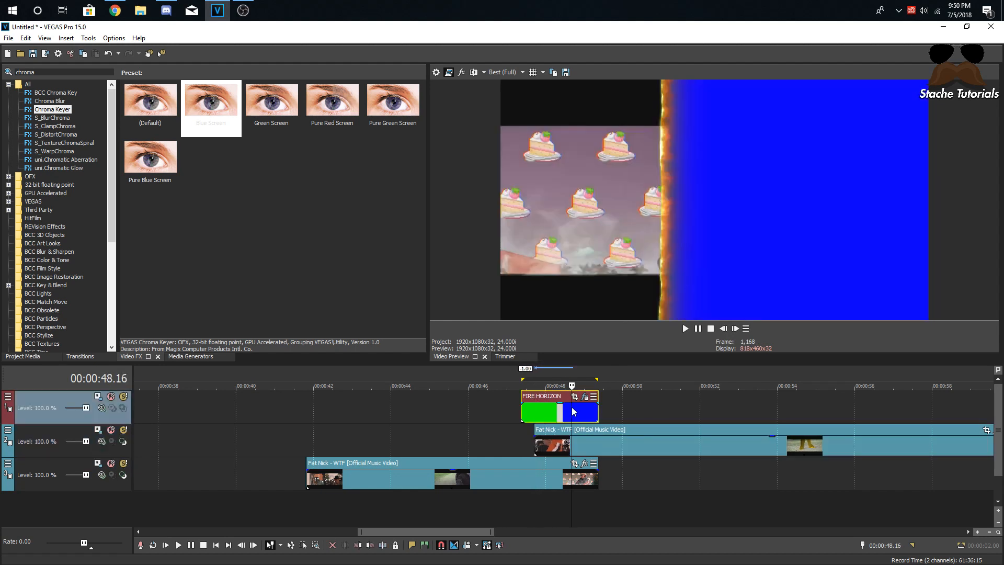
click(539, 413)
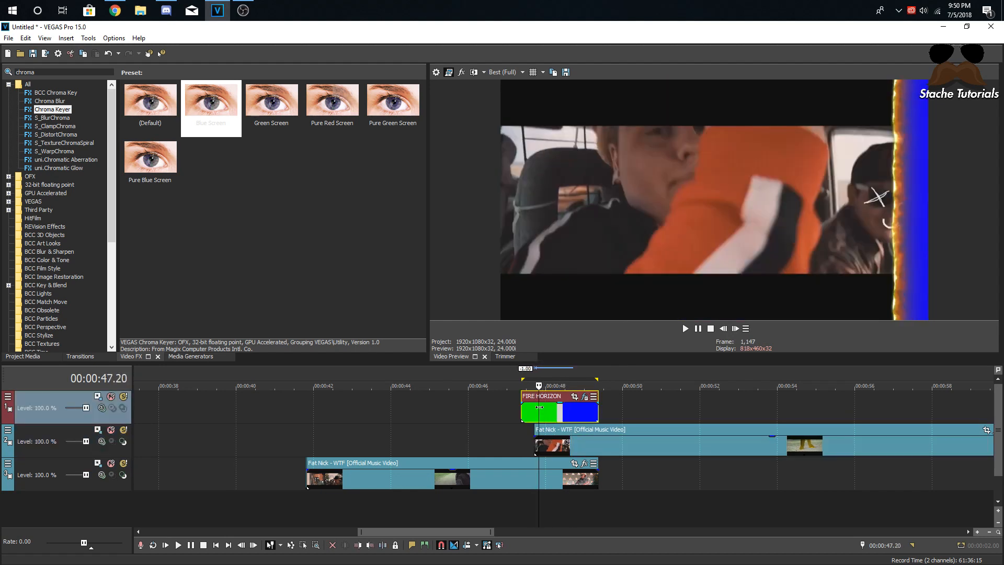
click(536, 414)
click(534, 414)
drag(575, 421, 576, 422)
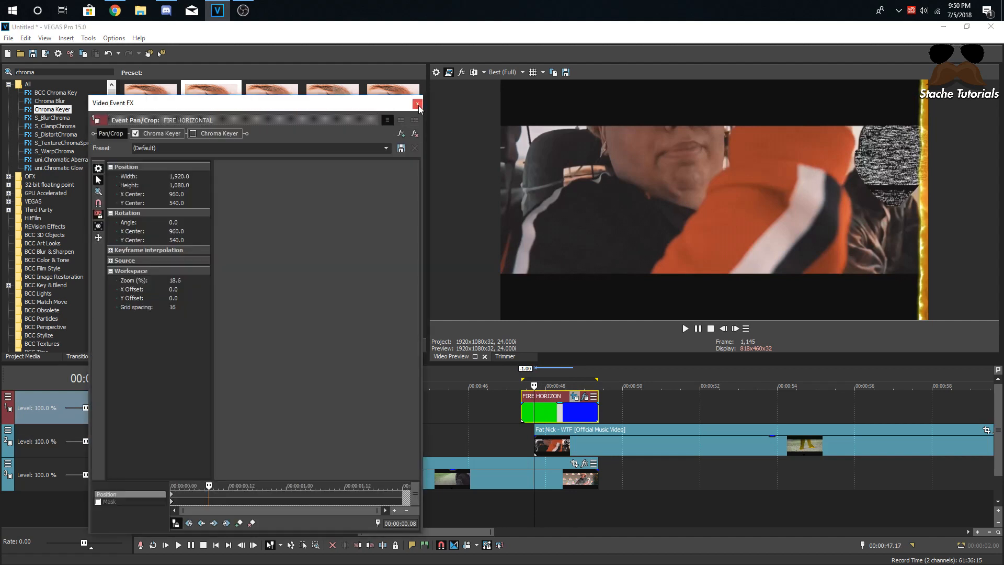
click(418, 105)
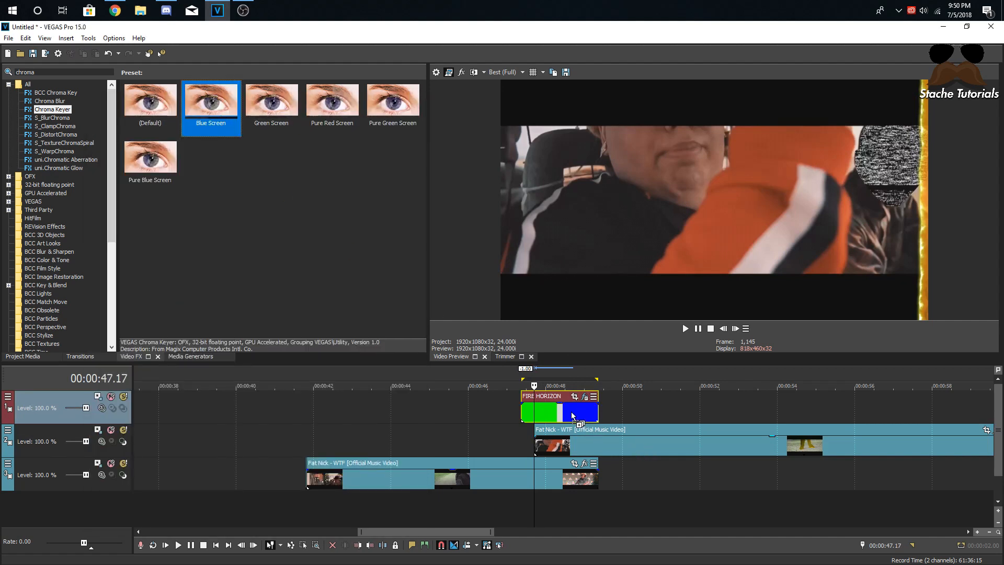
Apply the Chroma Keyer's Blue Screen preset to the fire clip, with low threshold 0.769 and high threshold 1.000.
drag(571, 412, 572, 412)
click(572, 412)
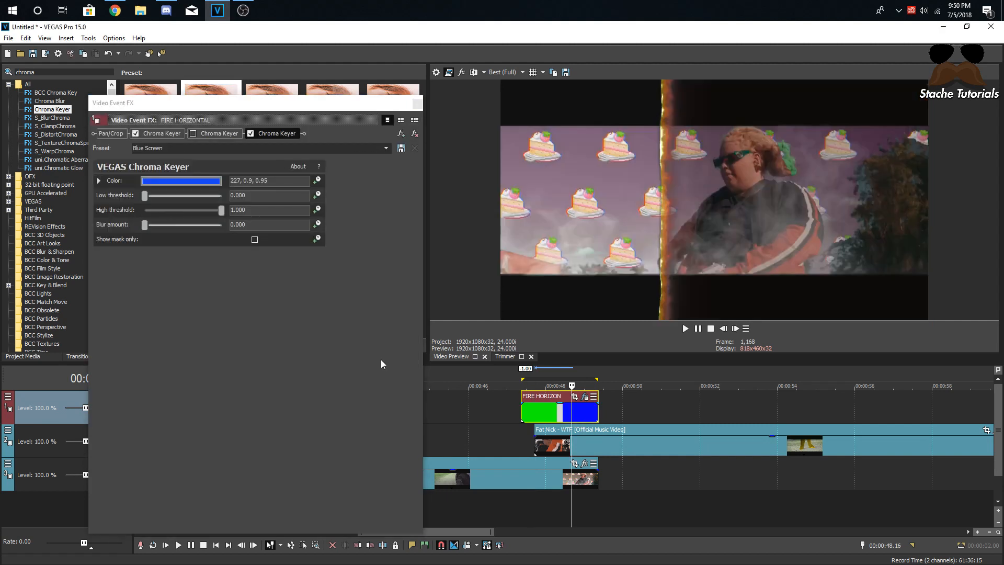
mouse_move(219, 213)
mouse_down()
mouse_move(201, 212)
mouse_move(224, 212)
mouse_up()
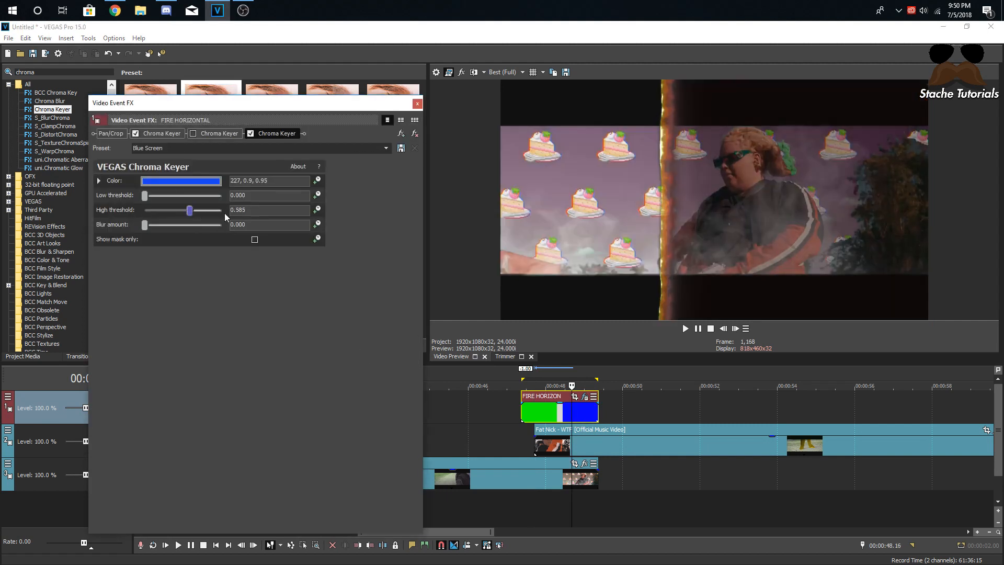
drag(150, 196, 204, 196)
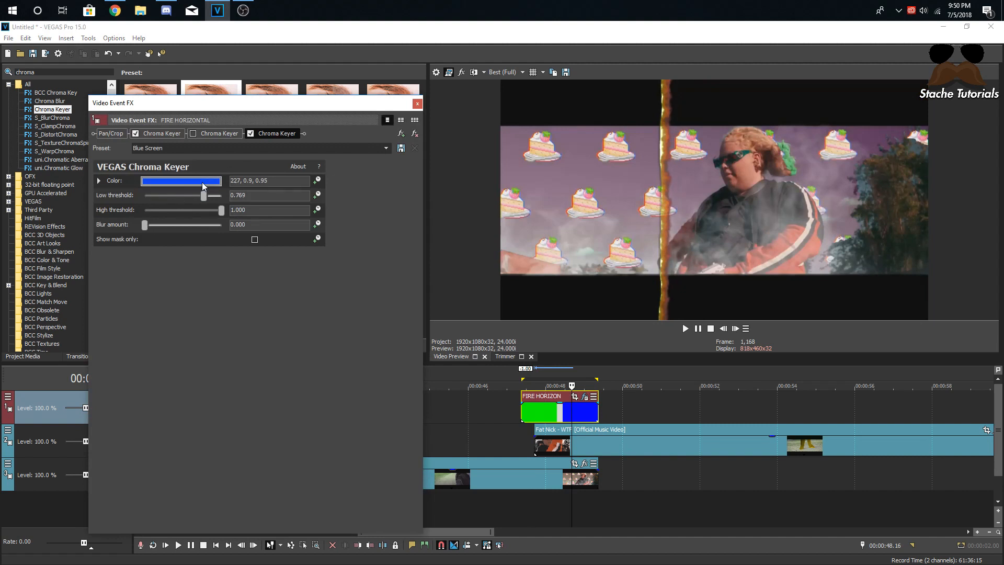
click(417, 105)
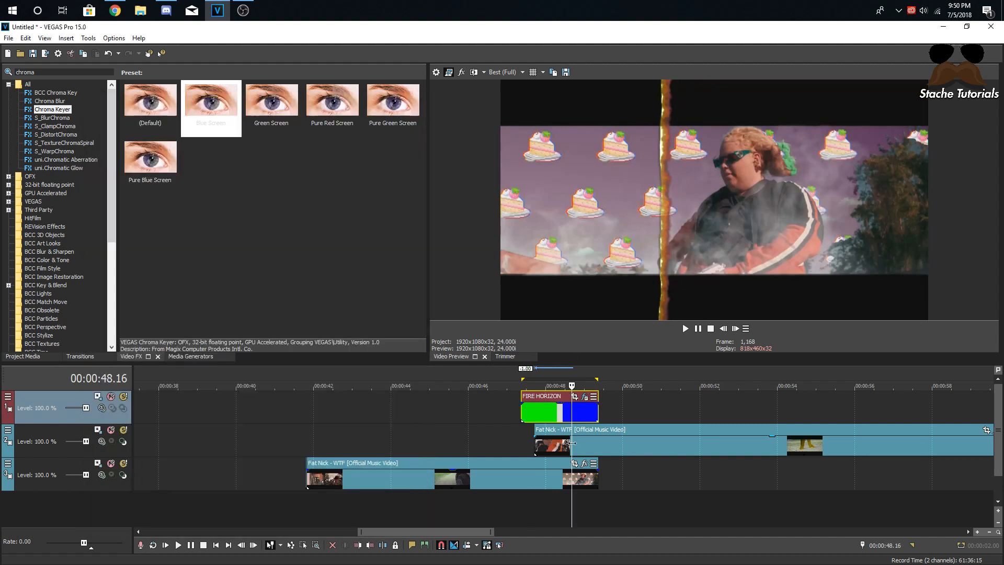
Split the second footage clip at 00:00:49.16, just past the fire clip's end, and delete the remainder.
click(607, 444)
click(599, 442)
click(610, 447)
key(s)
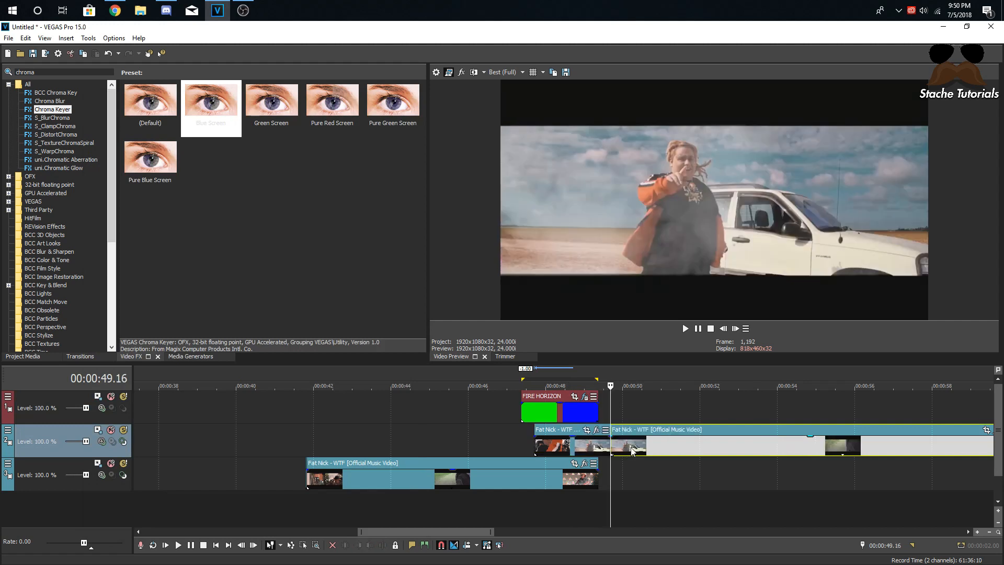
key(Delete)
In the second clip's Pan/Crop, set its starting position to X center -642.6 and Y center 345.7.
click(605, 447)
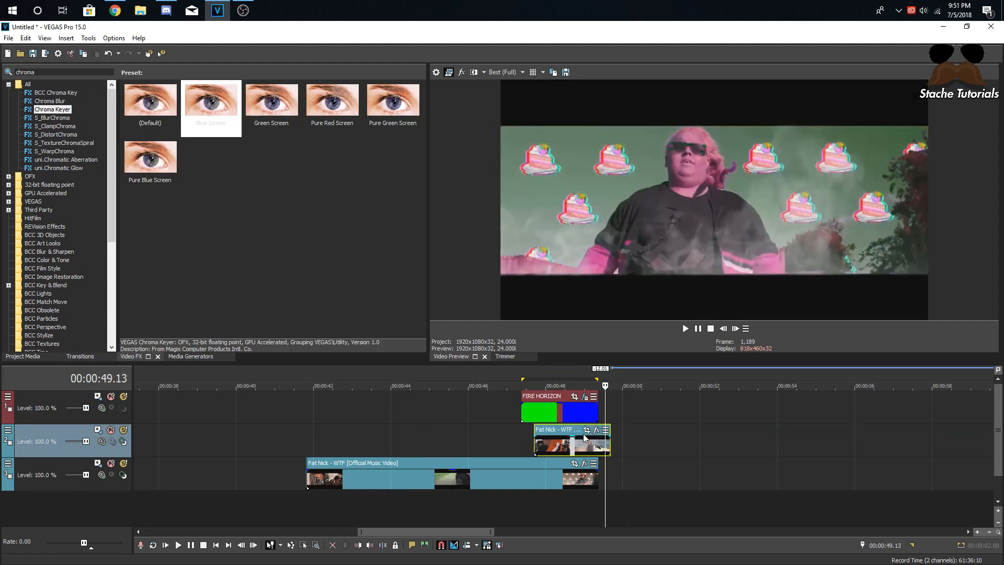
click(586, 431)
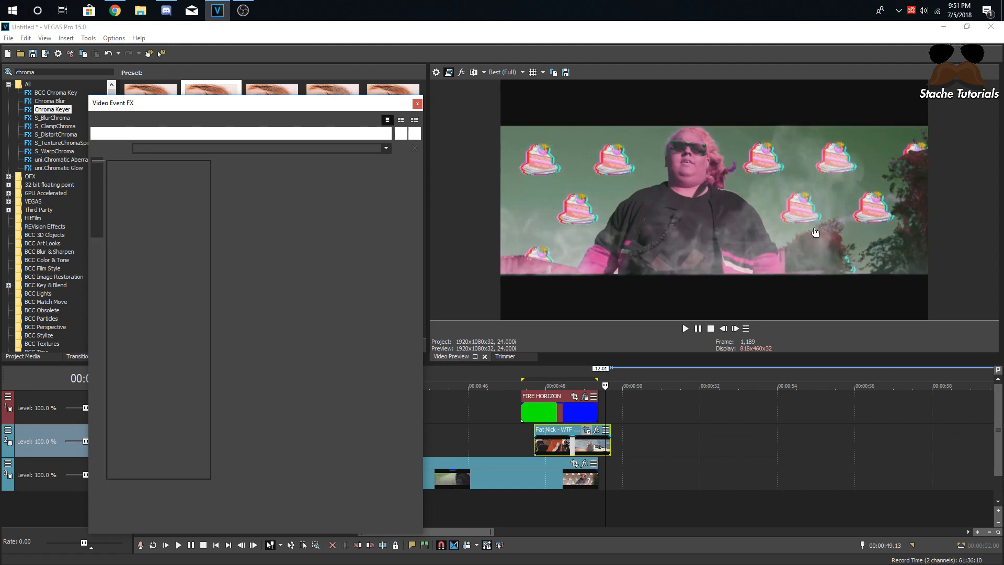
click(536, 446)
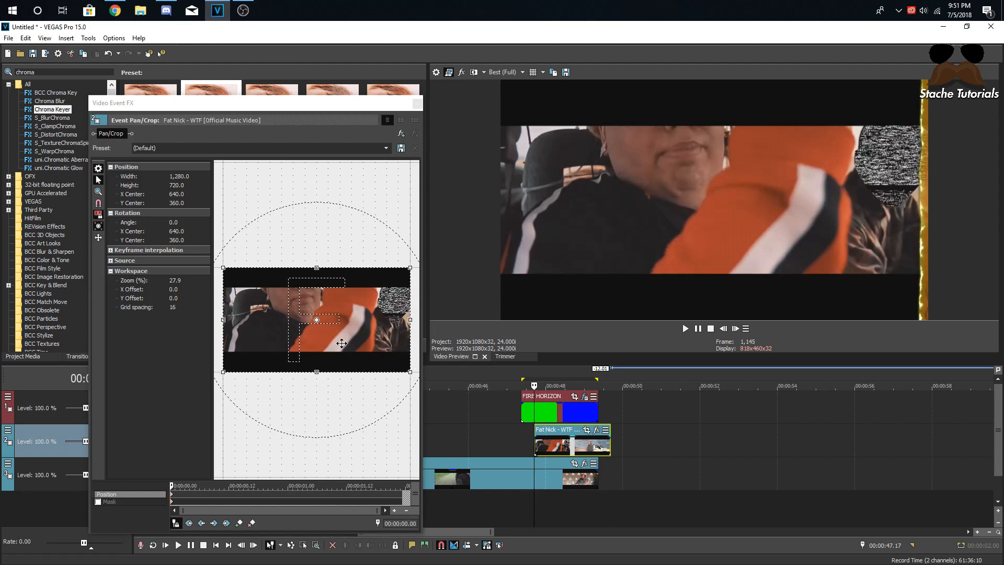
drag(342, 343, 208, 331)
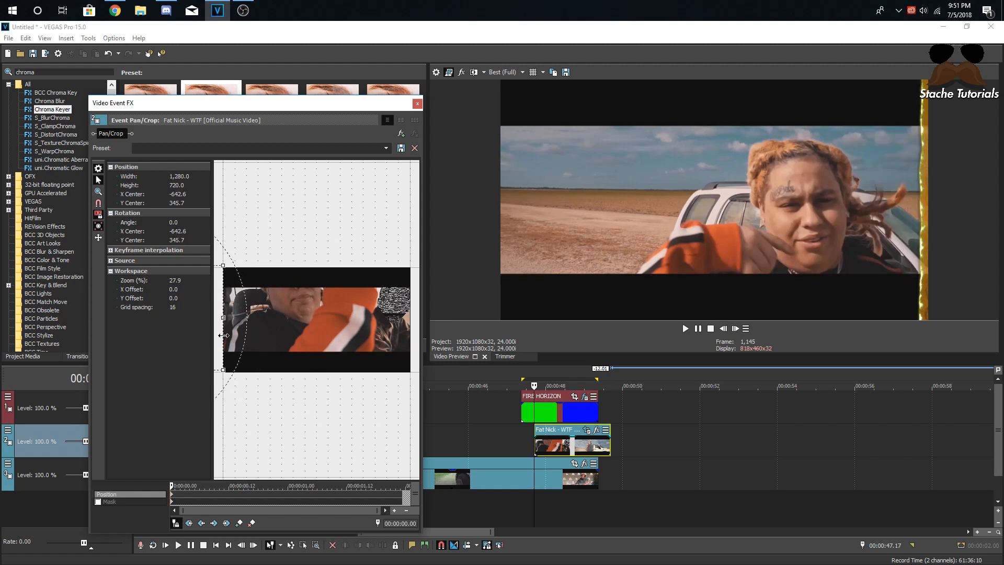
Add a Pan/Crop keyframe at 00:00:01.09 in the second clip, positioned at X center 478.4 and Y center 350.5.
click(590, 417)
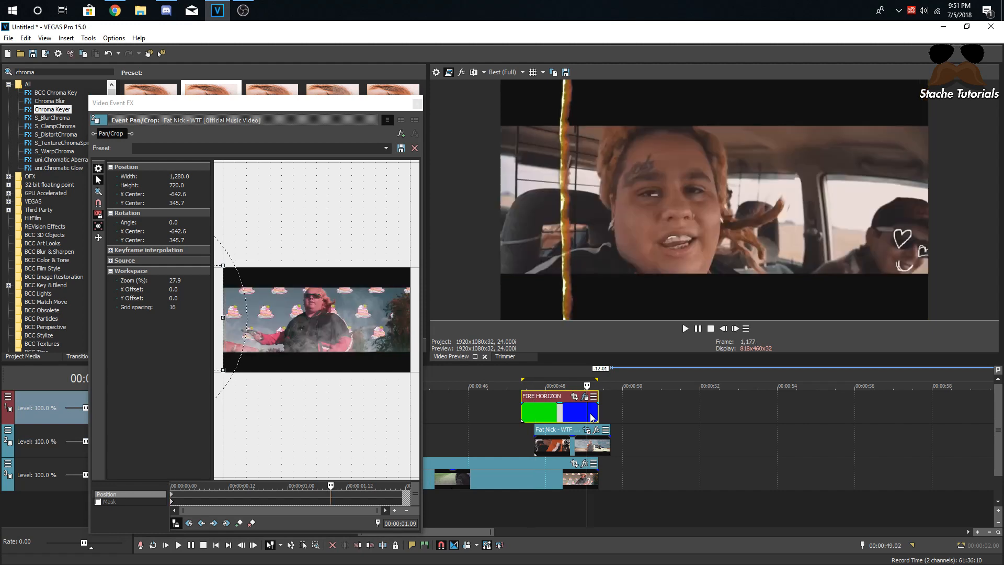
scroll(235, 332, down, 2)
click(301, 325)
drag(233, 329, 353, 330)
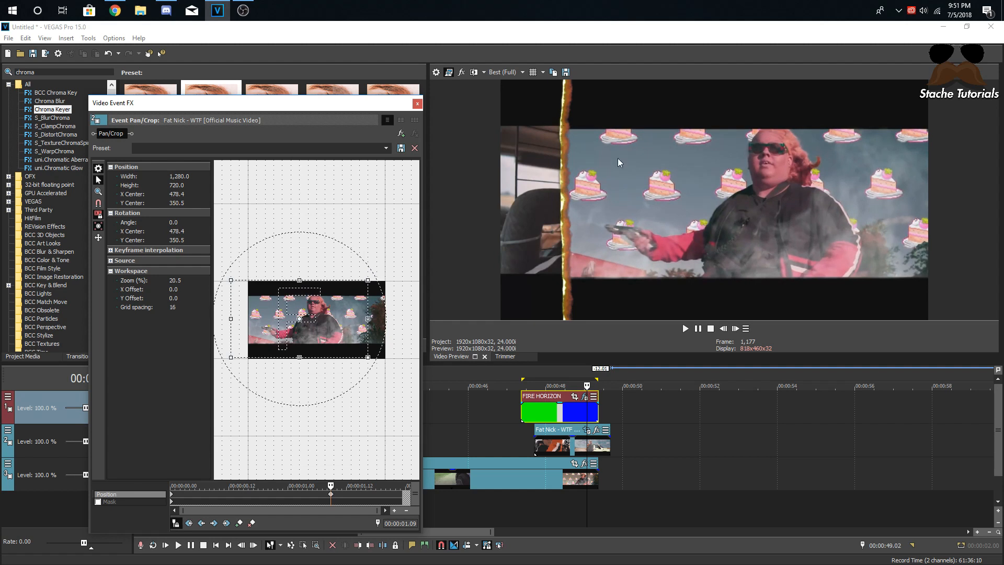
Add a final Pan/Crop keyframe at 00:00:01.16 in the second clip using the Default preset, and mark the transition's playback range.
click(598, 444)
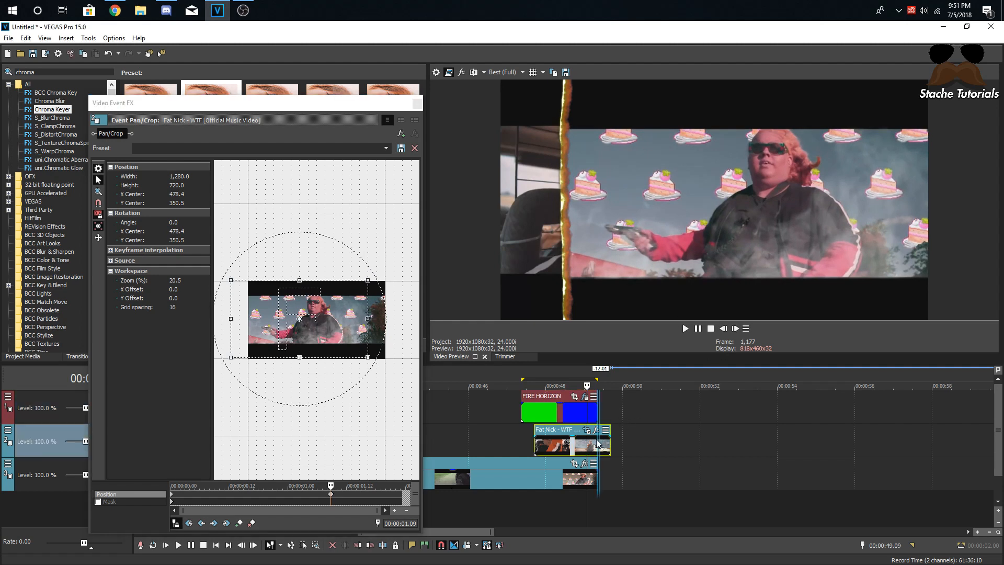
click(386, 148)
click(378, 158)
click(523, 438)
drag(591, 505, 508, 471)
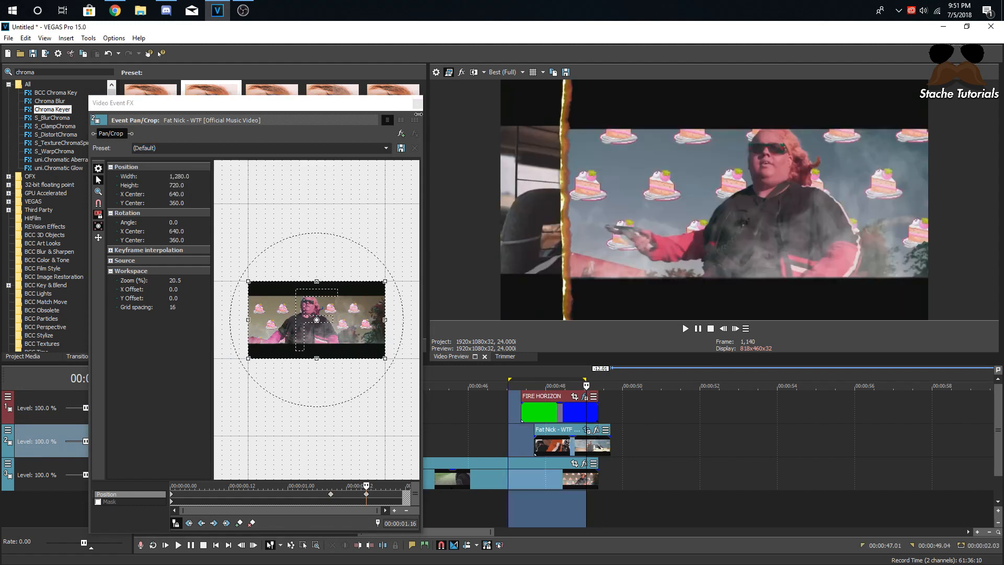
click(417, 103)
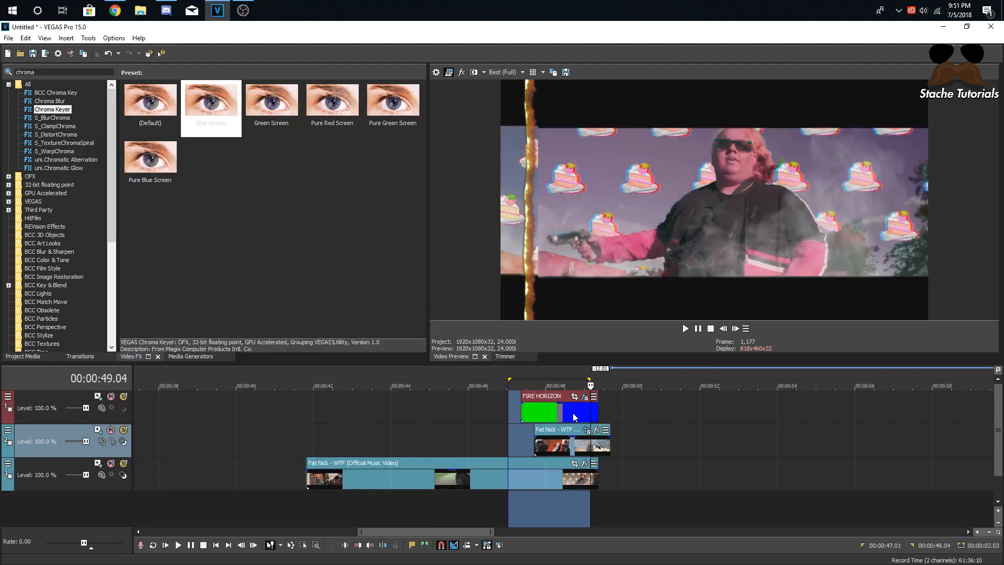
Set the preview quality to Preview (Auto) and play the transition from 00:00:46.23 to 00:00:49.16.
click(514, 72)
mouse_move(510, 94)
click(573, 95)
drag(506, 436, 609, 435)
key(space)
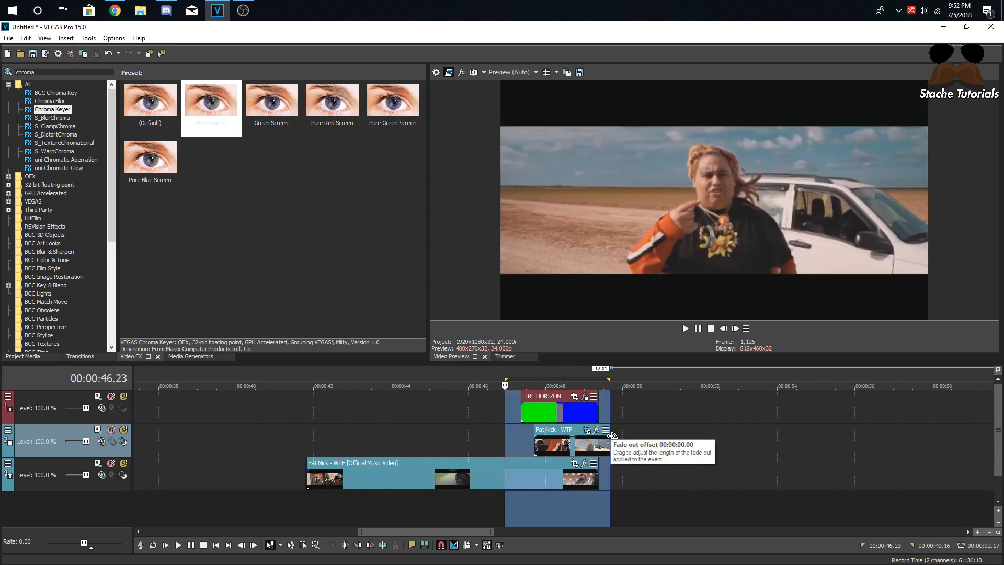
Step through the transition frames to check the moving second clip against the burn edge.
click(540, 444)
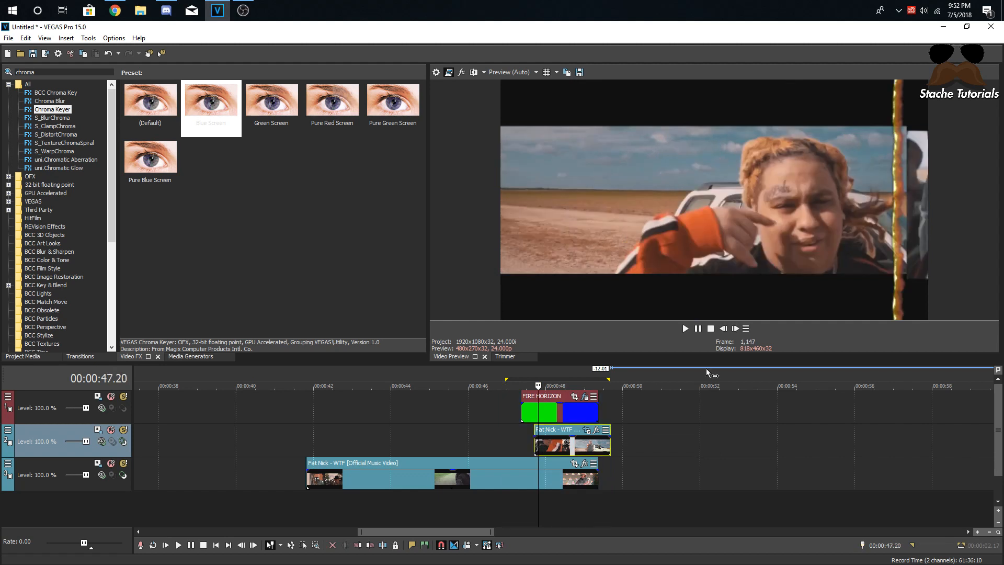
click(736, 329)
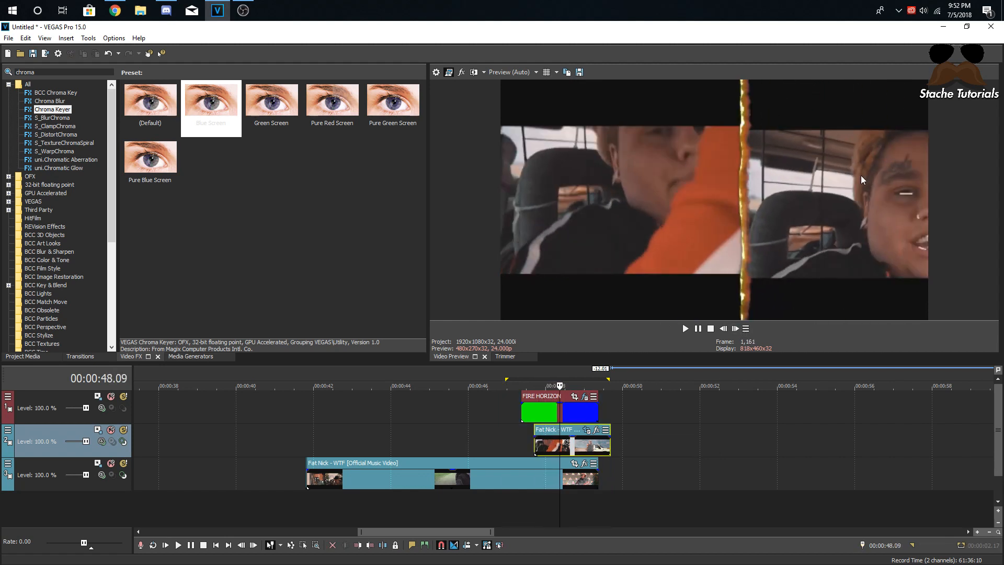
click(734, 328)
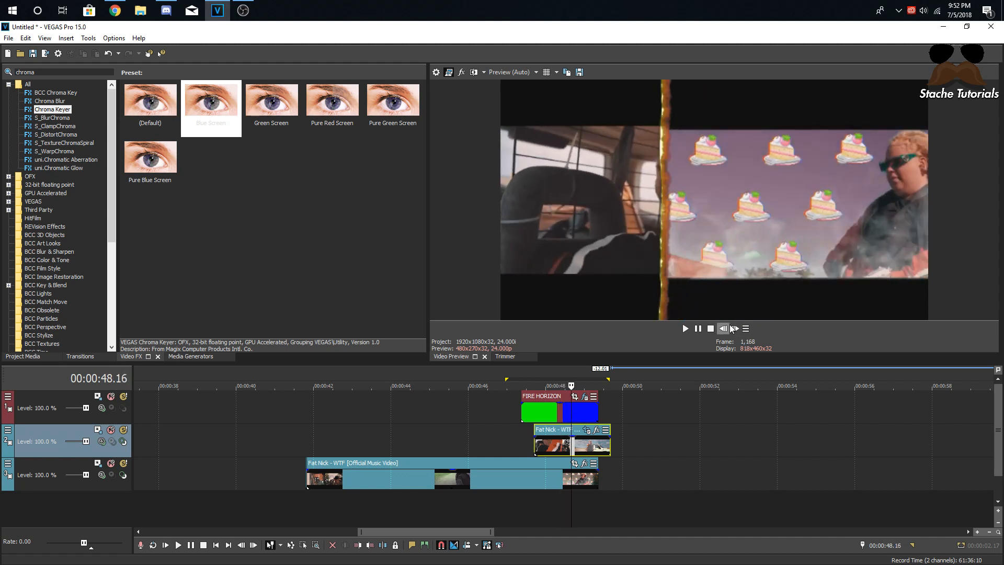
Replay the transition and compare the second clip's movement with the burn edge at several frames.
click(724, 328)
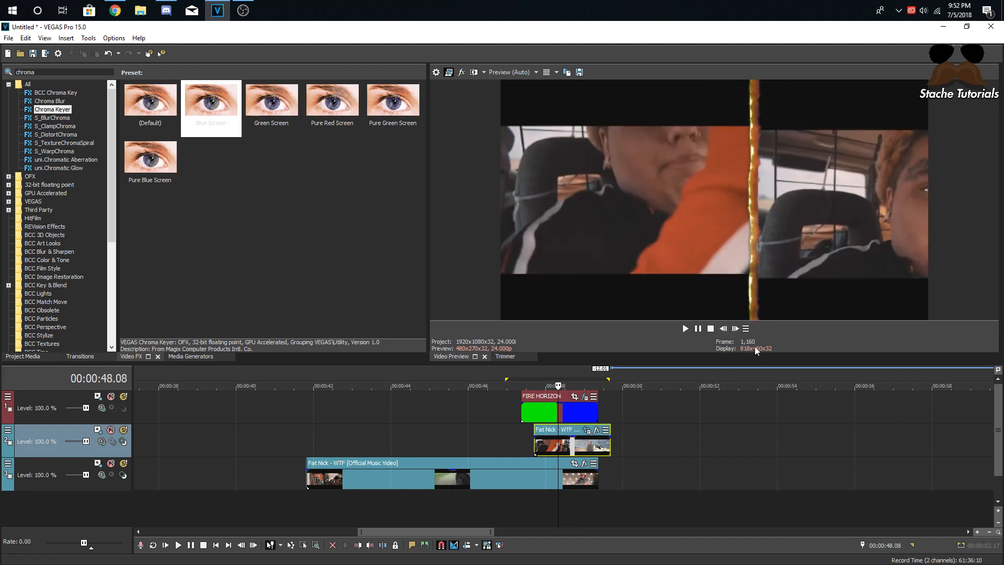
click(732, 331)
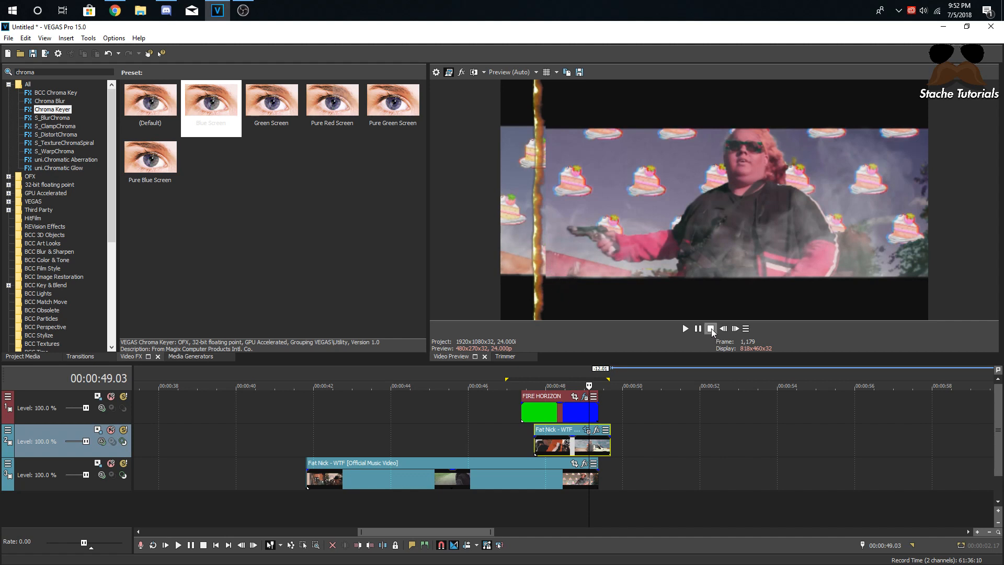
click(534, 438)
key(space)
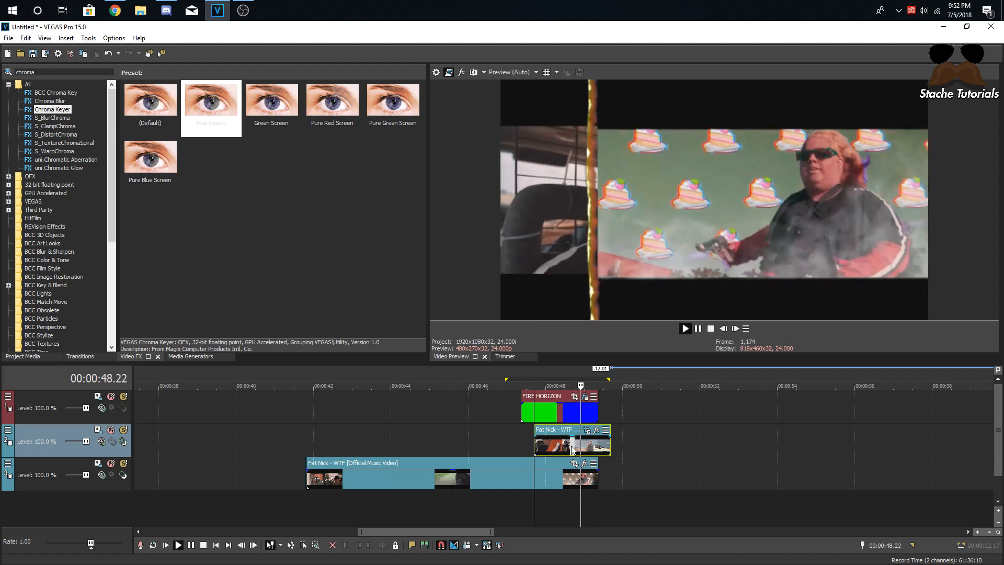
key(space)
click(581, 442)
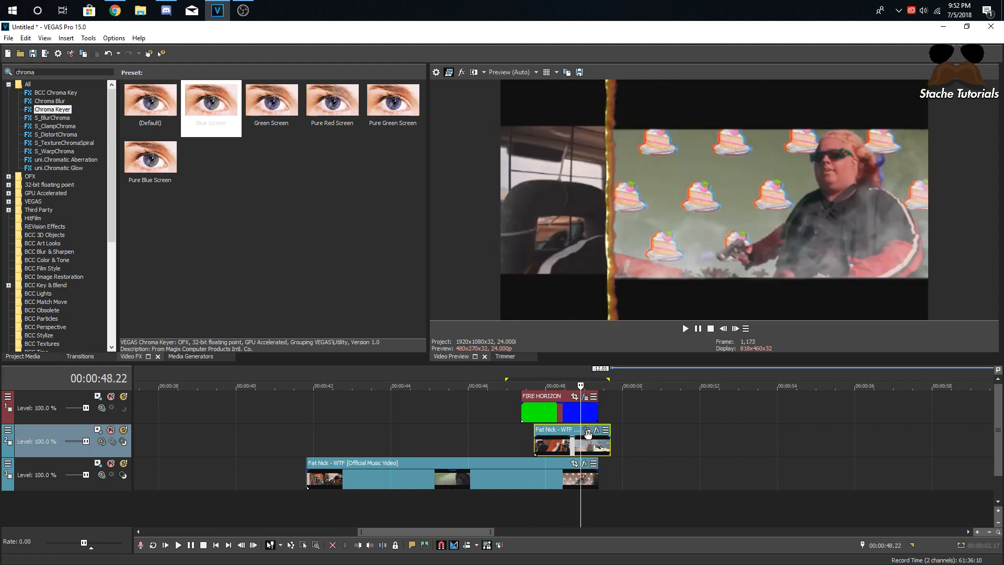
click(511, 447)
key(space)
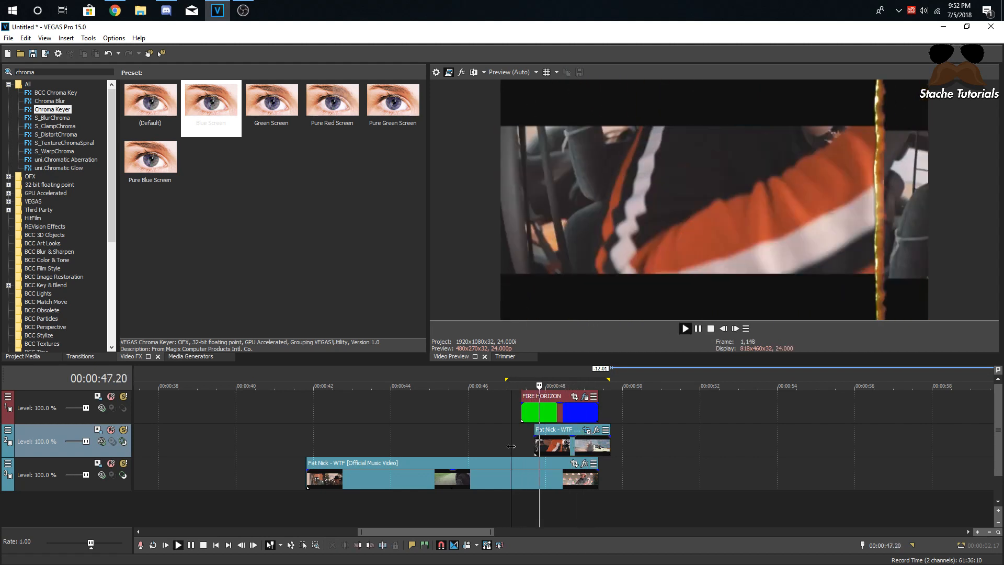
key(space)
click(586, 444)
Clear the second clip's moving Pan/Crop position keyframes so the clip keeps its default framing.
click(589, 431)
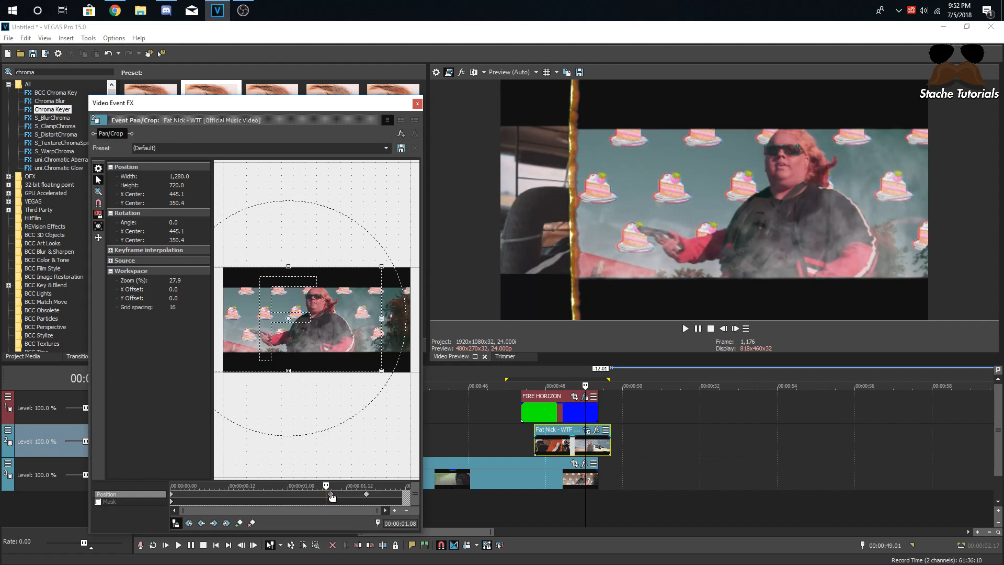
key(Right)
key(Right)
right_click(173, 494)
click(198, 425)
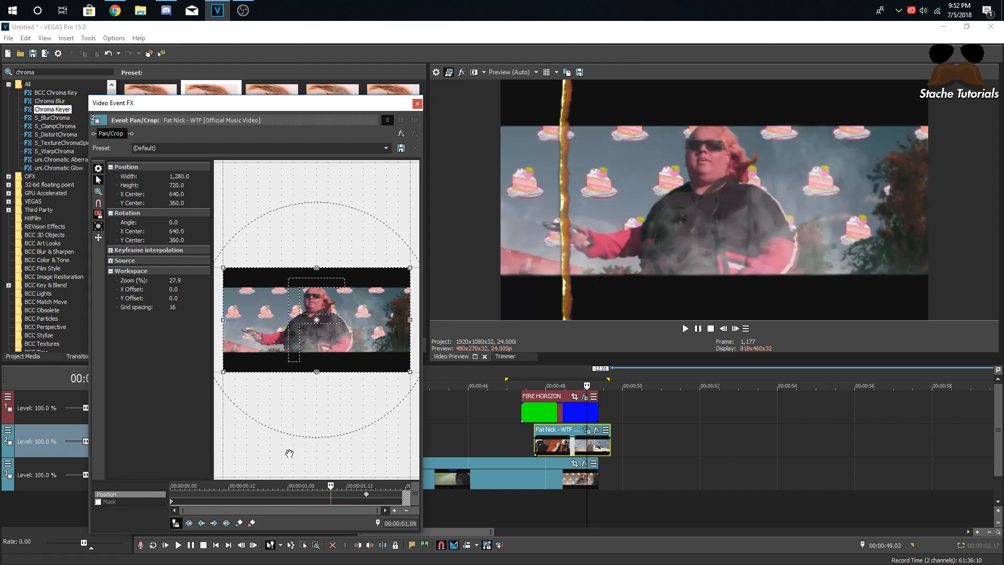
Mask the second clip with a rectangle, narrowed at 00:00:00.00 to a thin strip along the frame's right edge.
click(98, 501)
click(98, 226)
drag(332, 234, 412, 379)
click(522, 459)
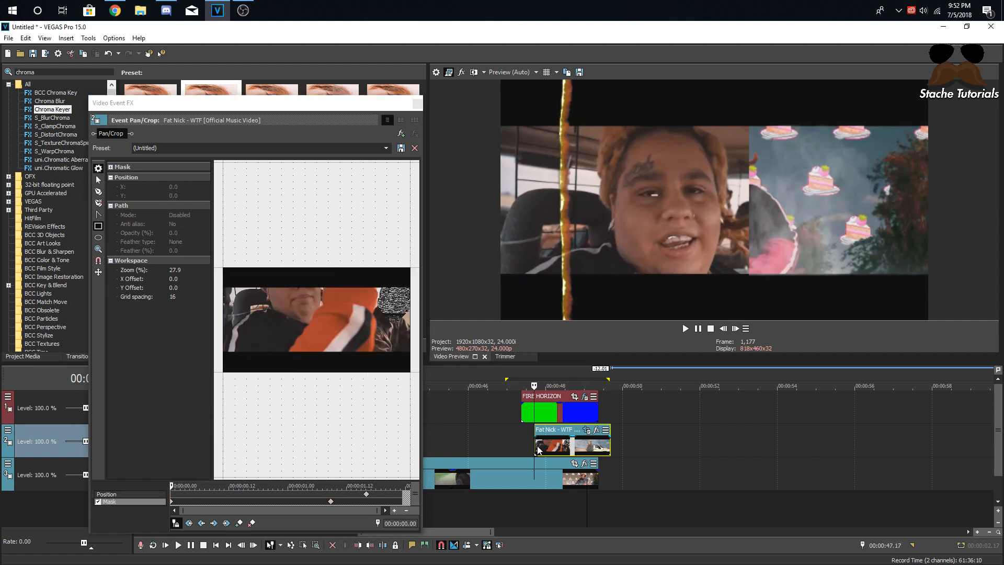
click(172, 501)
key(Delete)
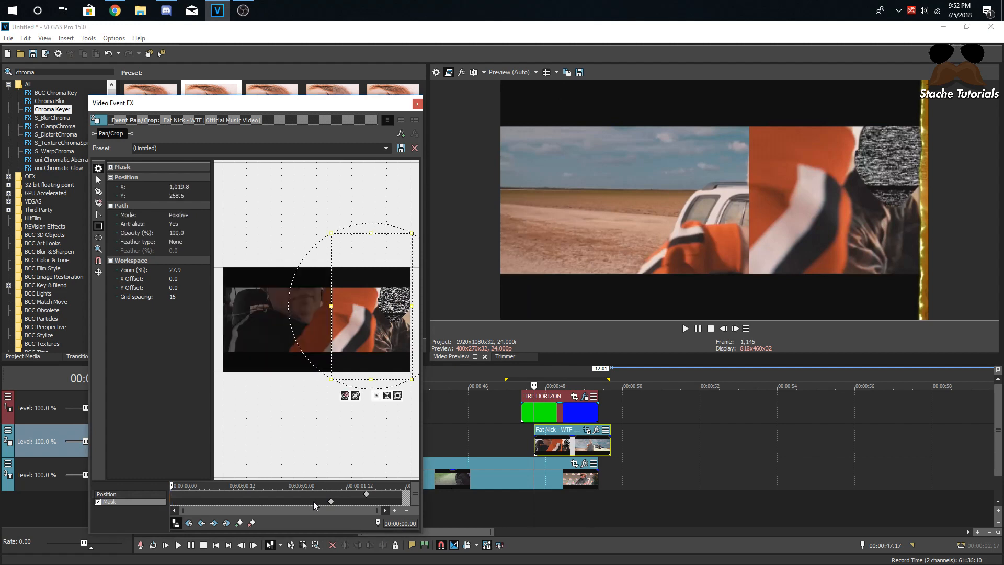
drag(331, 306, 406, 306)
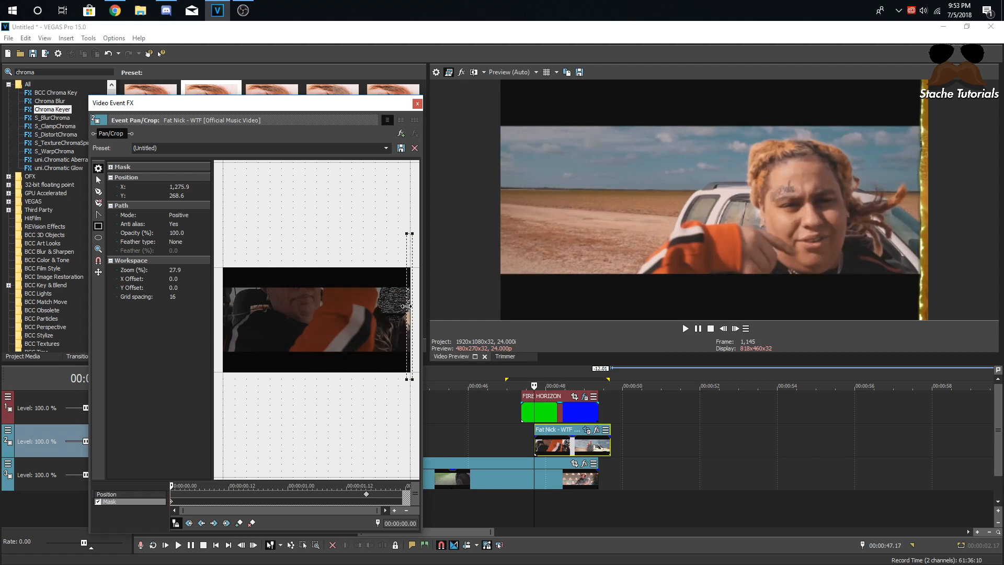
Add a mask keyframe at 00:00:01.12 in the second clip, widening the rectangle's left edge almost to the frame's left side.
click(596, 418)
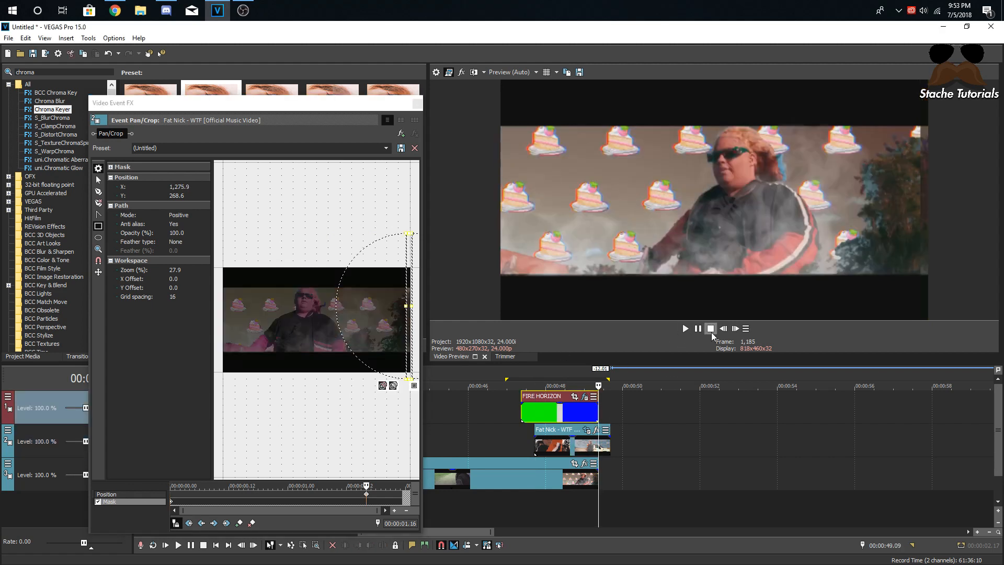
click(727, 332)
click(726, 332)
click(727, 332)
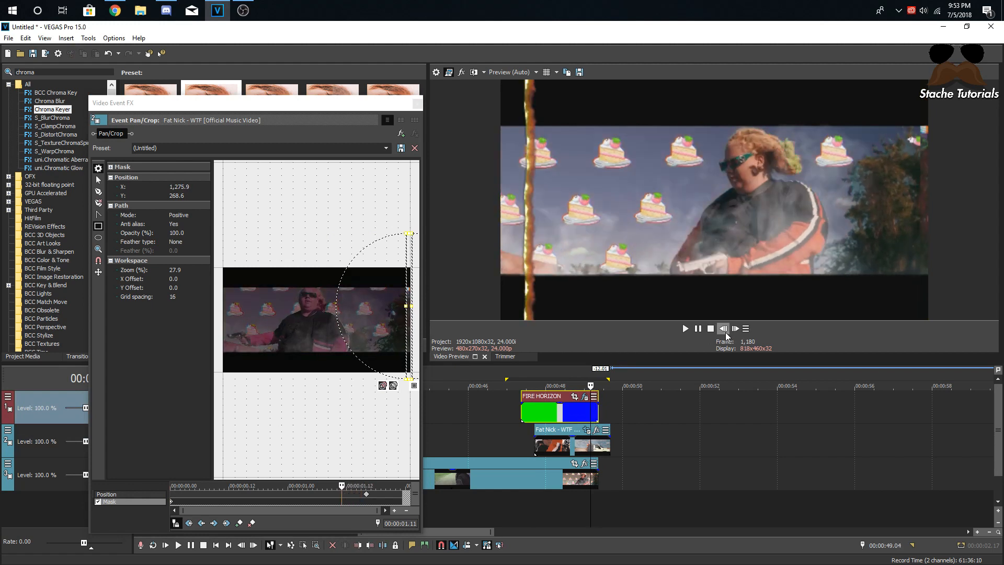
click(733, 333)
click(733, 332)
click(726, 333)
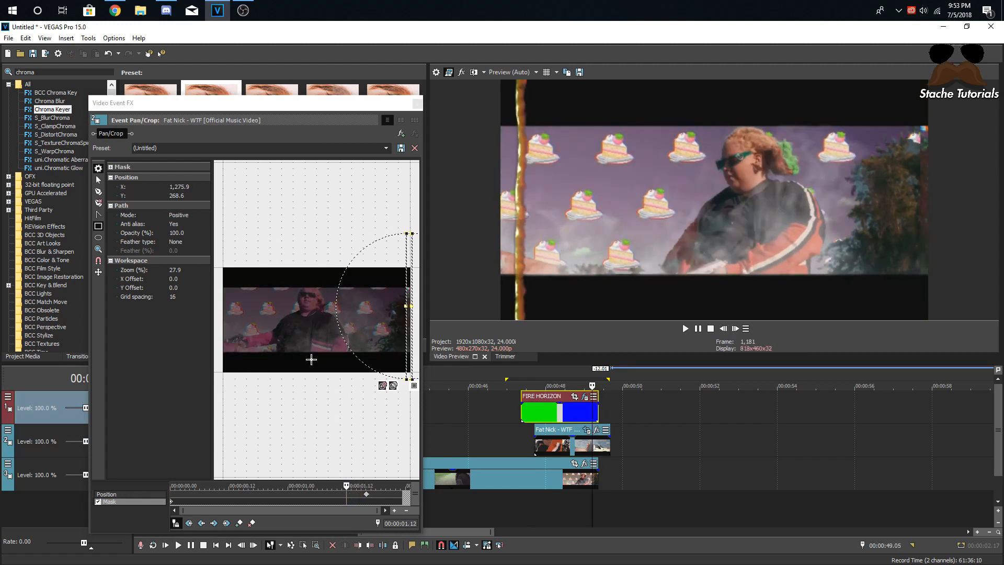
click(406, 306)
drag(406, 306, 231, 293)
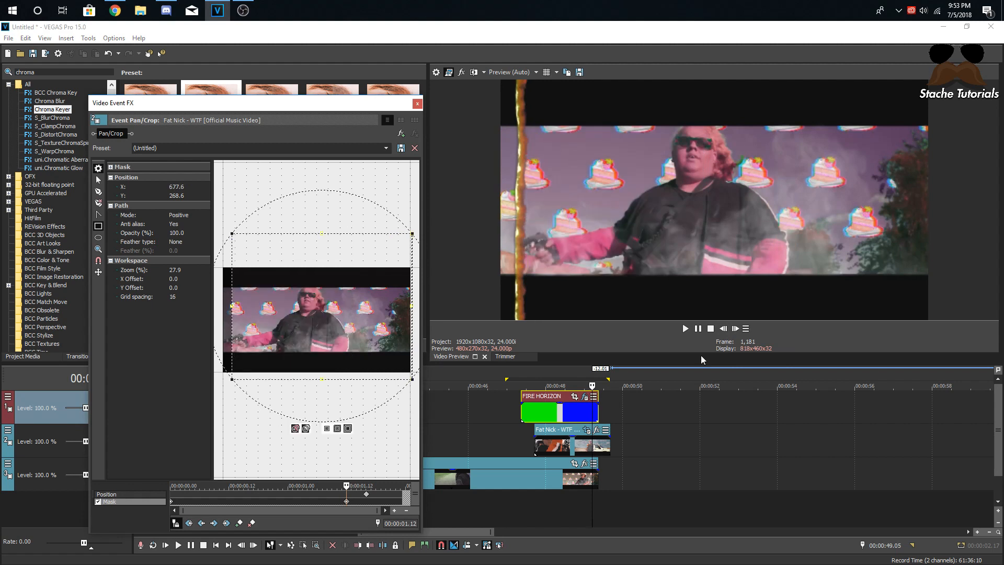
Add a mask keyframe at 00:00:01.17, extending the rectangle's left edge just beyond the frame.
click(736, 329)
click(737, 330)
click(738, 329)
click(738, 329)
click(738, 329)
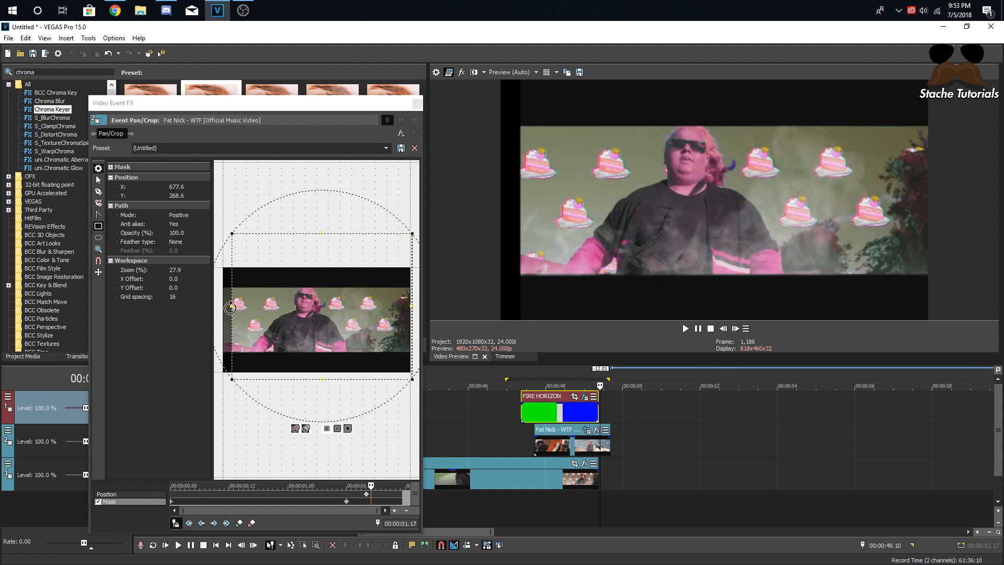
drag(232, 306, 220, 307)
Play the masked transition to check how the mask follows the fire line, and close the Pan/Crop settings.
click(513, 441)
key(space)
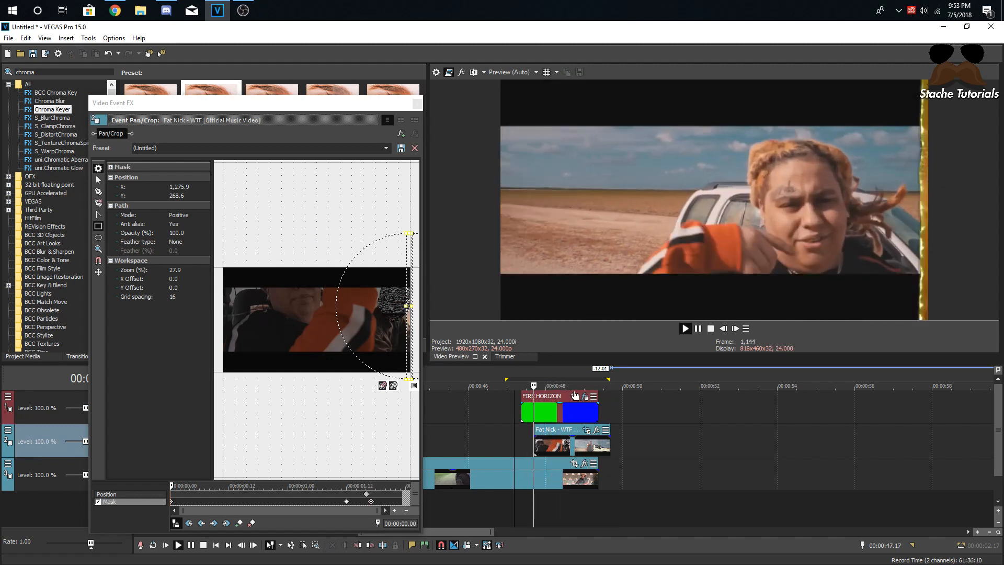
key(space)
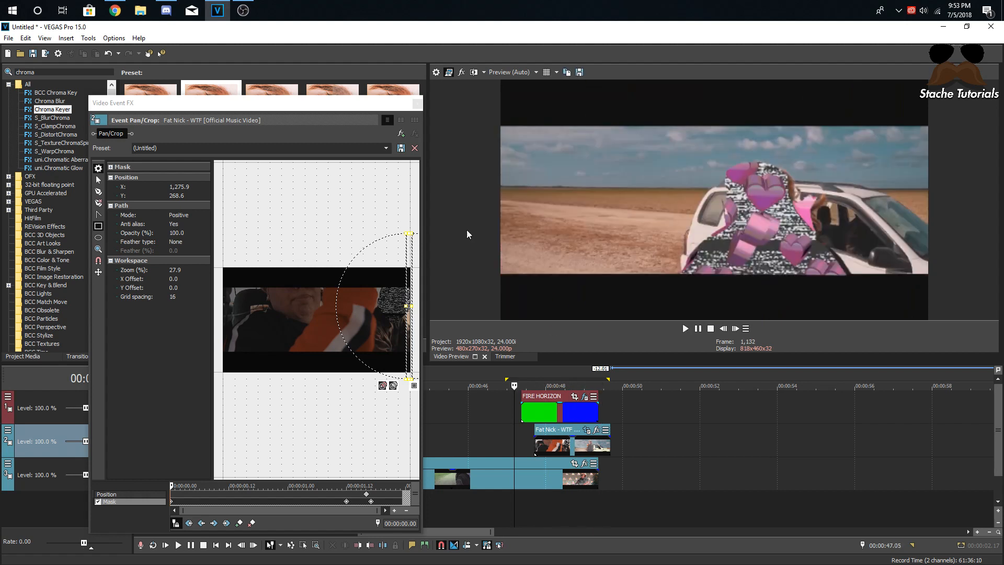
click(557, 416)
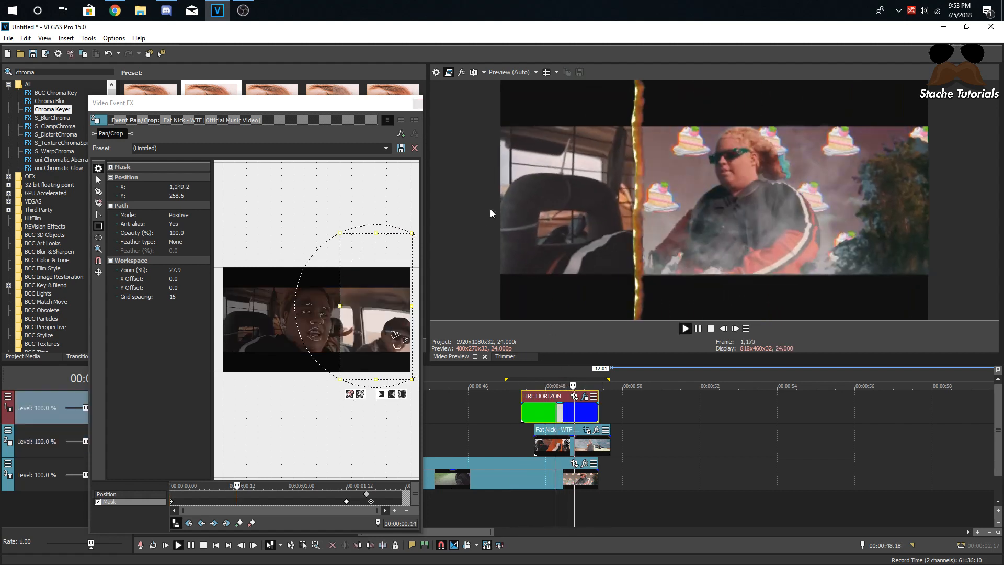
key(space)
click(418, 103)
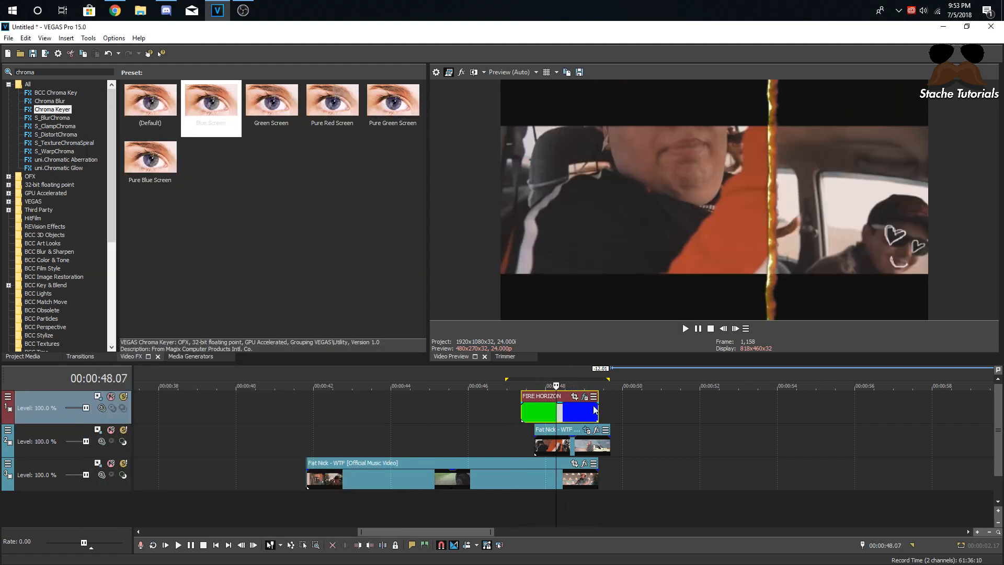
Delete the second clip between the overlay and the first clip, and disable the blue Chroma Keyer on FIRE HORIZONTAL.
click(578, 444)
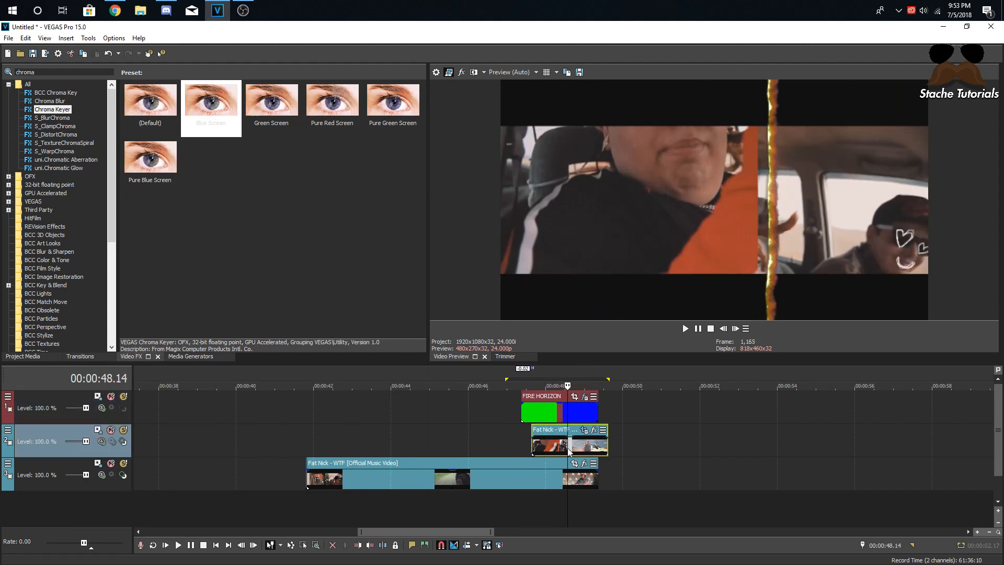
key(Delete)
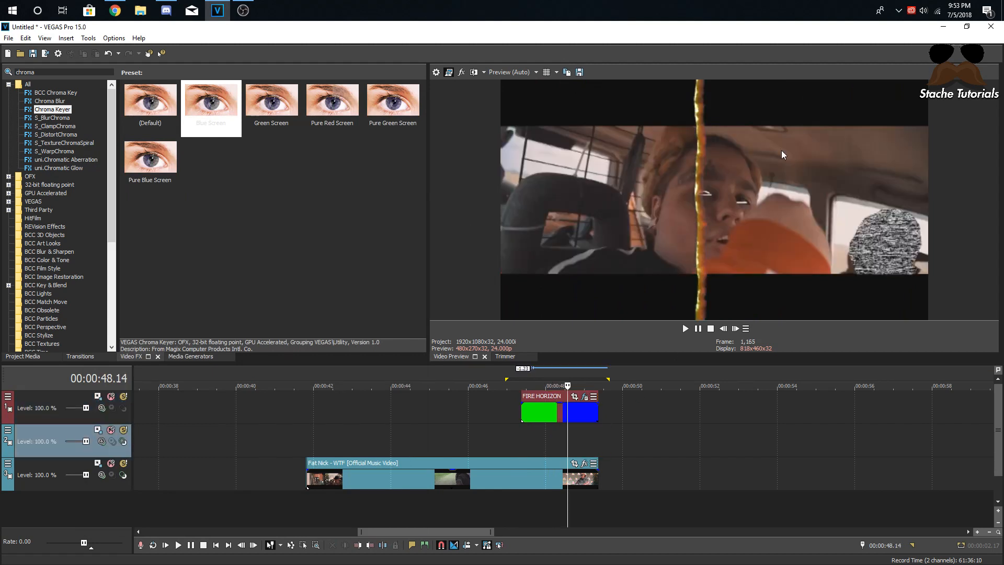
click(585, 397)
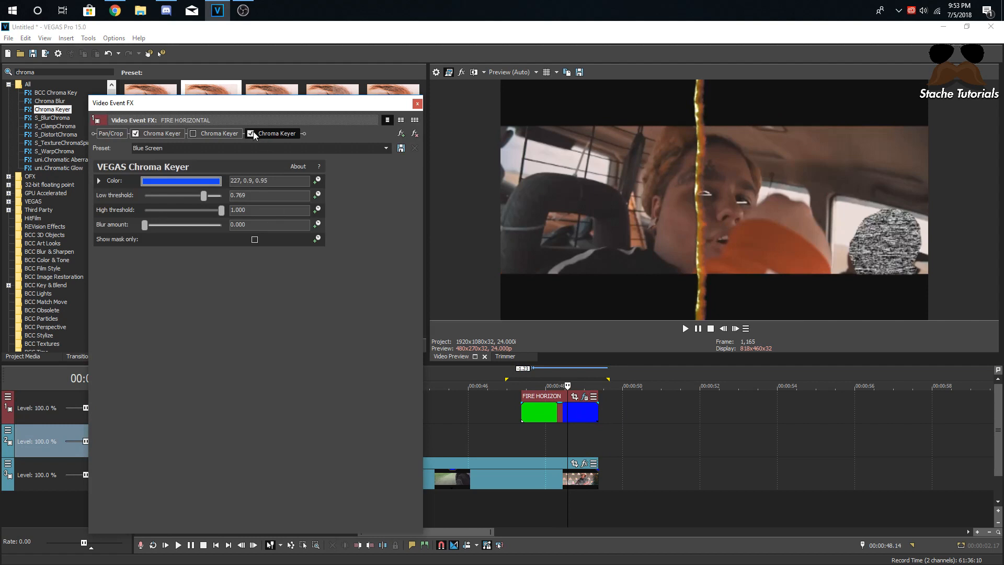
click(251, 133)
click(418, 103)
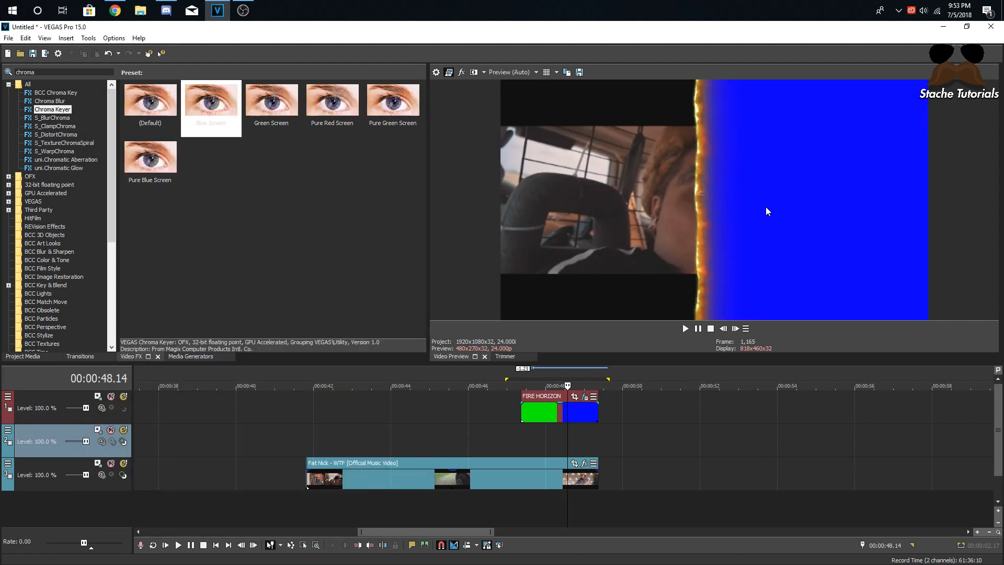
Delete the empty track and render 00:00:47.09 to 00:00:49.09 to a new track named firetransition1 using XAVC Intra 1920x1080-23.976p.
right_click(535, 444)
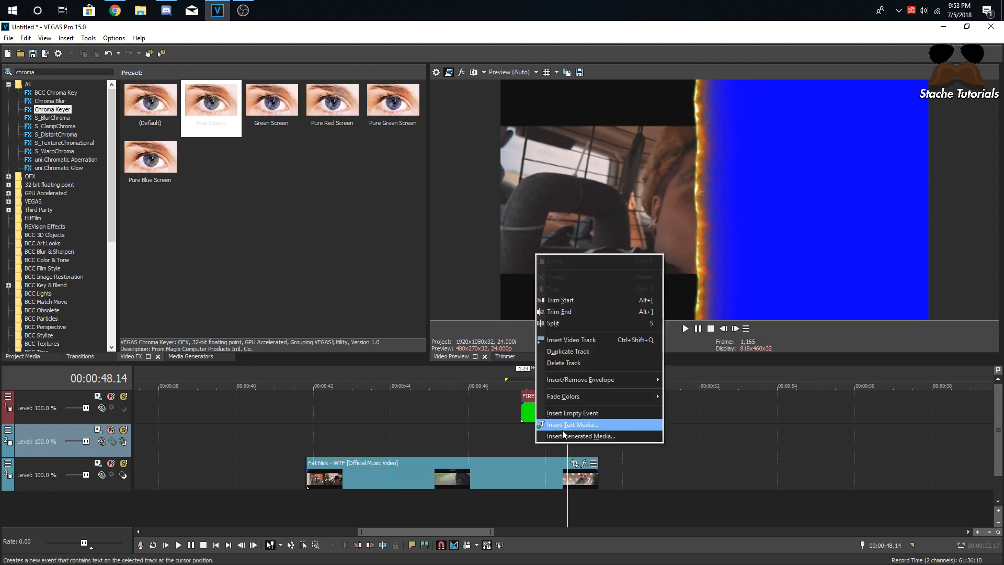
click(564, 362)
drag(519, 468, 598, 418)
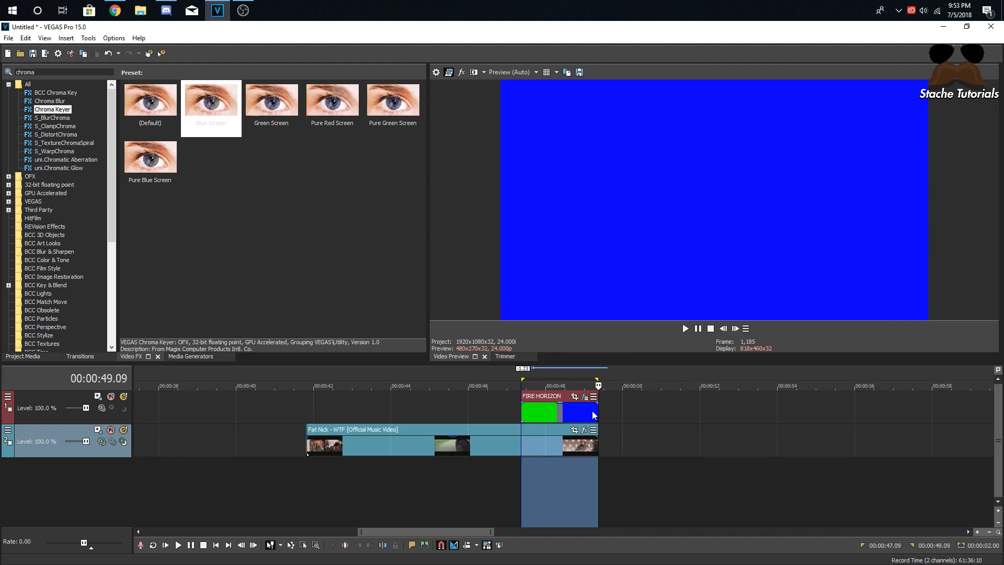
key(ctrl+m)
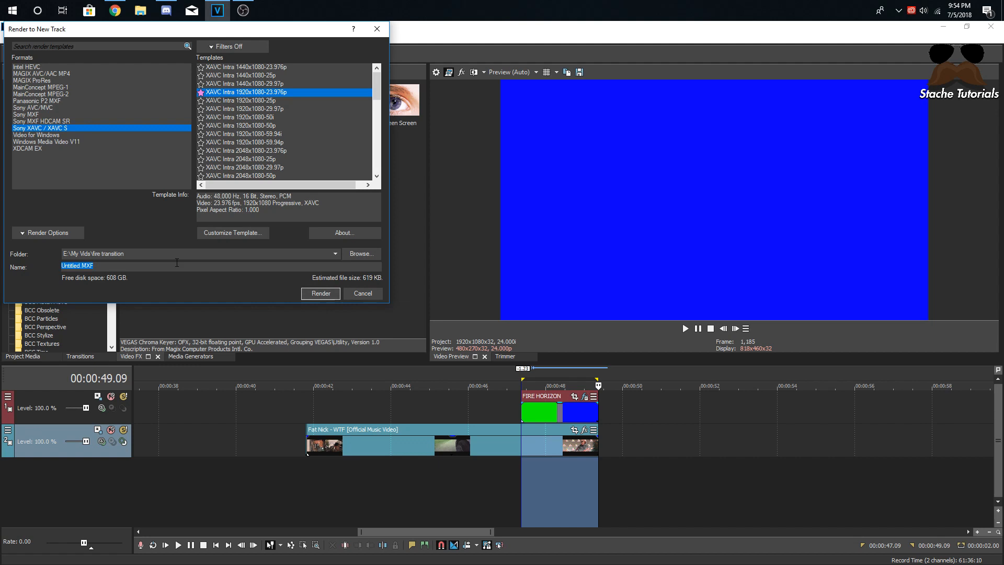
text(firetransition1)
click(320, 293)
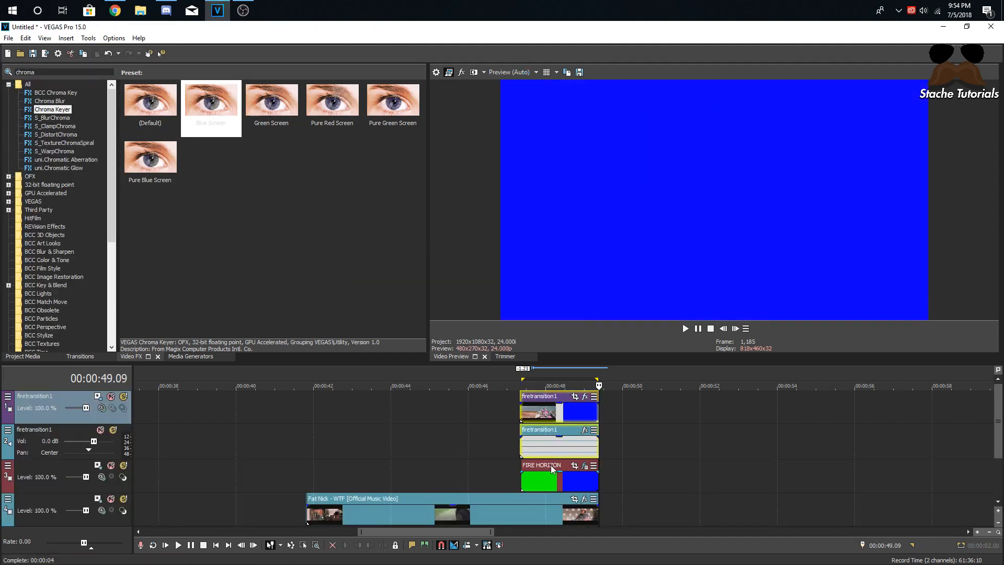
Ungroup the rendered firetransition1 event from its audio and delete the audio event.
click(533, 453)
key(u)
click(561, 447)
key(Delete)
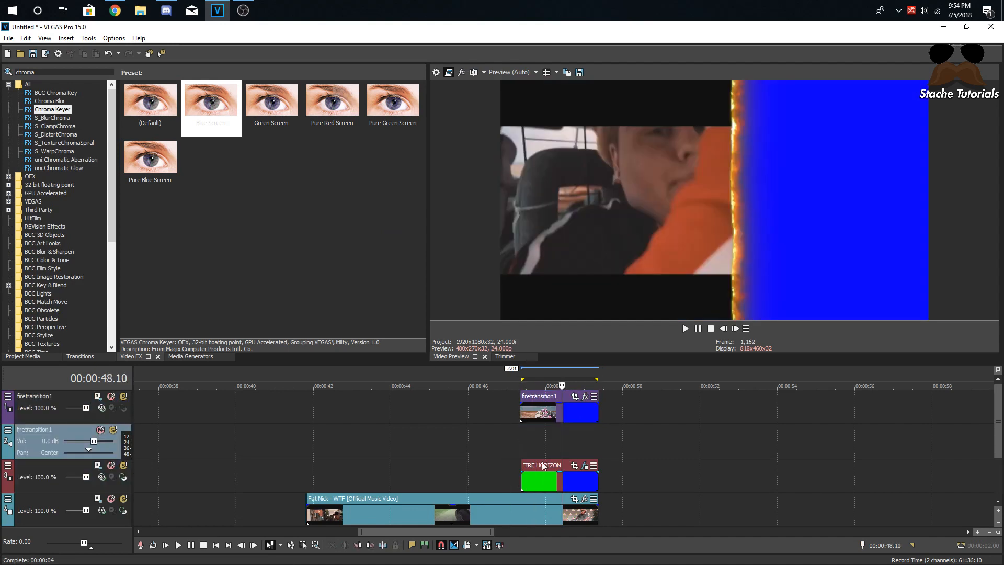
Mute the FIRE HORIZONTAL track, keep the music video track active, and check the timeline from 00:00:46.20.
click(111, 465)
click(111, 499)
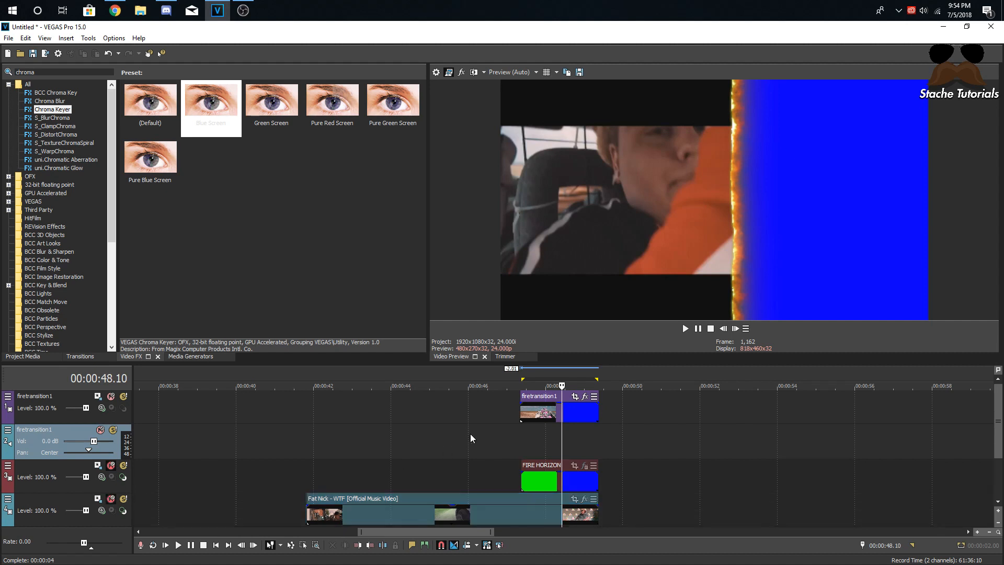
click(521, 414)
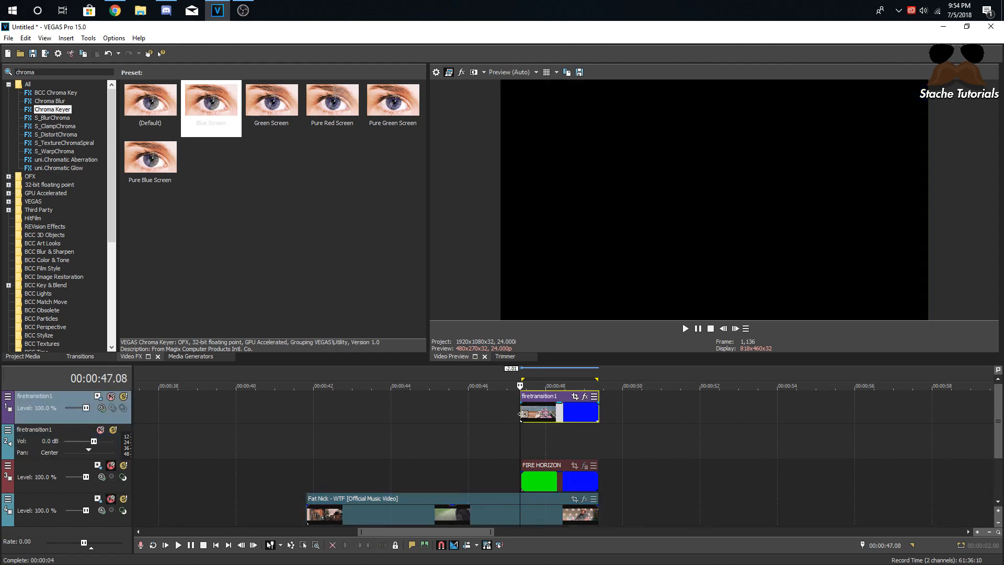
click(113, 500)
click(500, 435)
key(space)
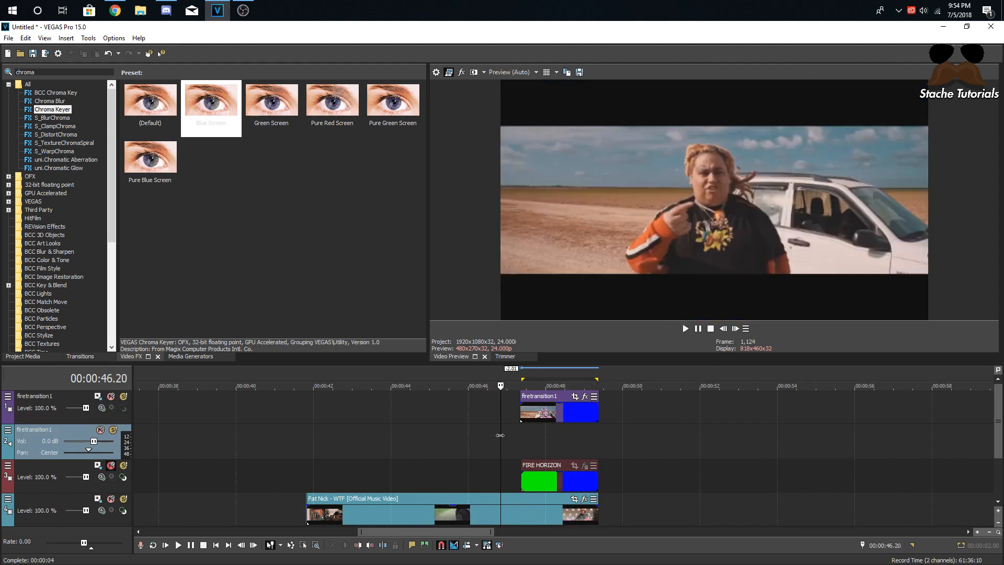
Split the music video clip at the start of firetransition1 and cut the separated second part to a different section.
scroll(588, 488, down, 2)
click(564, 516)
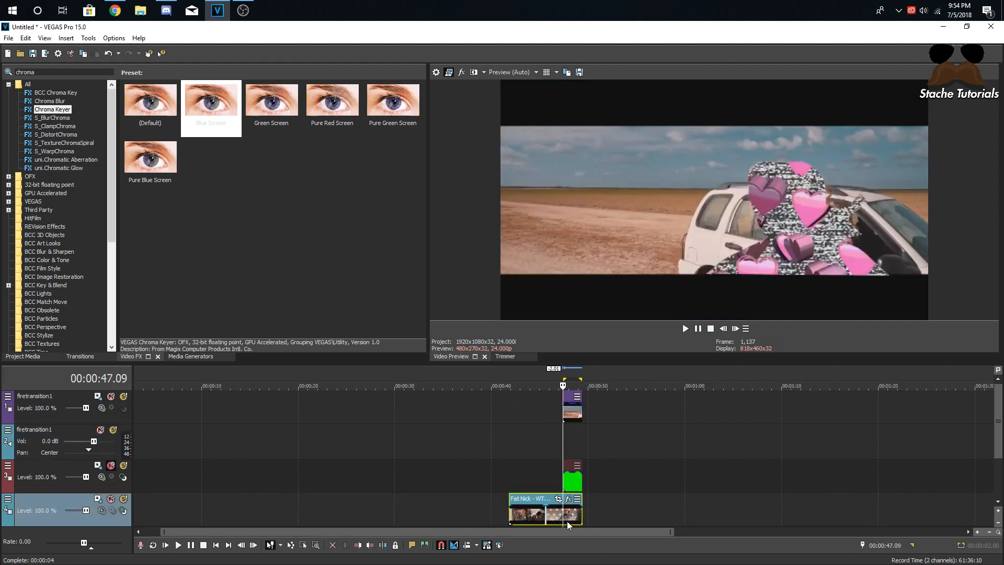
key(s)
drag(567, 521, 599, 518)
click(752, 520)
click(924, 517)
key(s)
click(895, 518)
key(Delete)
Delete the empty audio tracks and insert a video track directly below firetransition1.
right_click(560, 448)
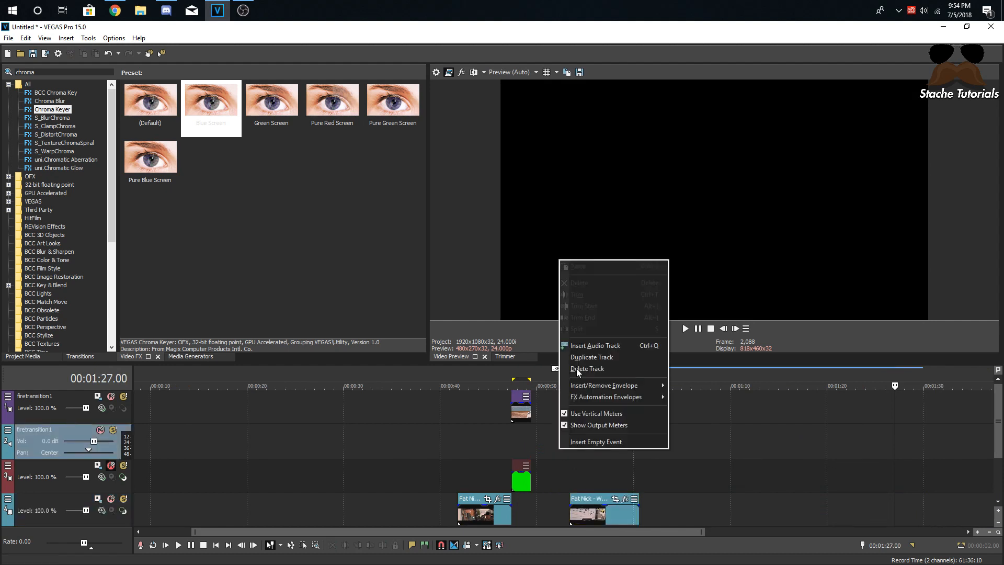
click(578, 346)
right_click(535, 430)
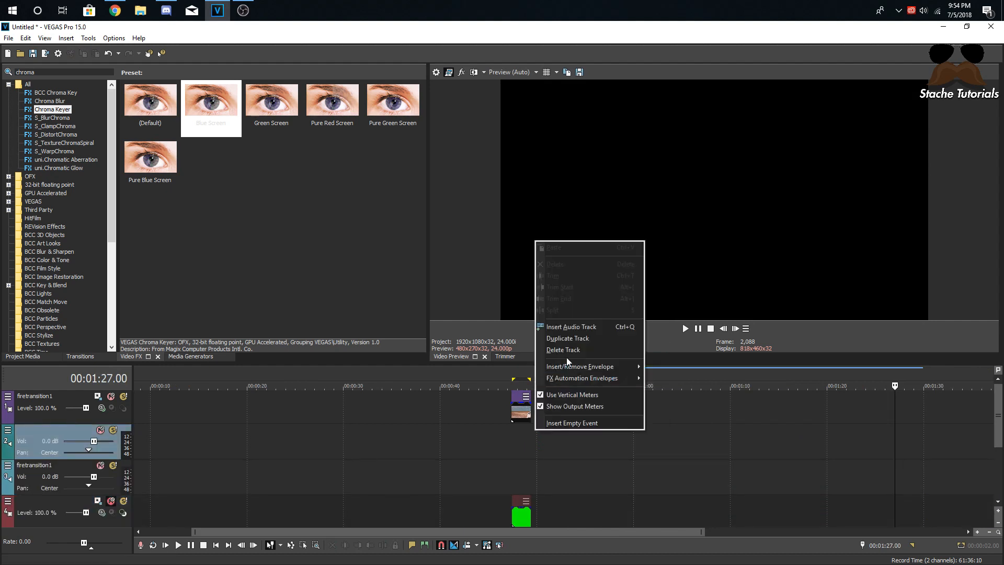
click(566, 350)
right_click(541, 434)
click(571, 357)
right_click(554, 431)
click(581, 328)
Place the separated second music video clip on the new track so it starts beneath firetransition1.
drag(579, 515, 520, 441)
click(510, 405)
scroll(510, 405, up, 5)
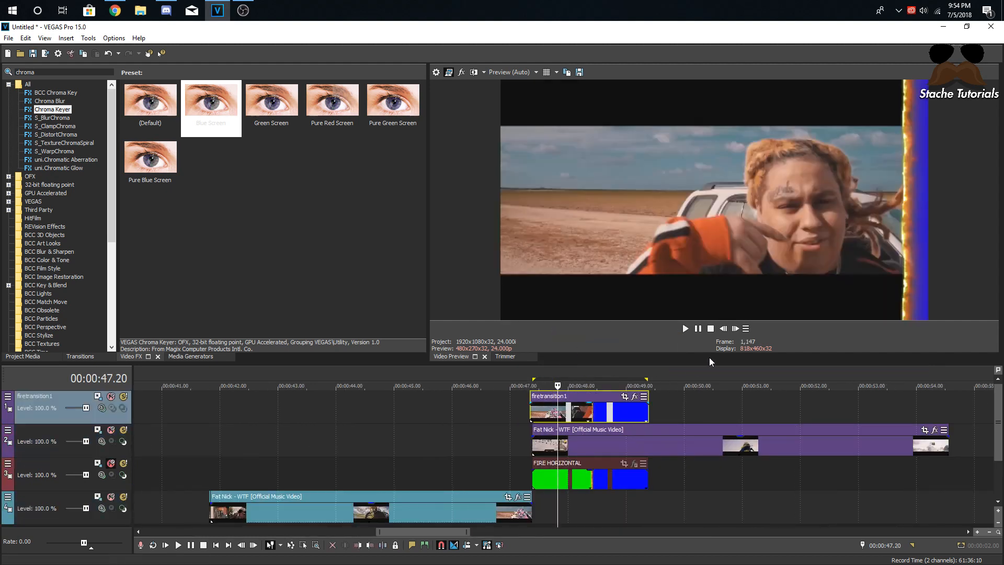
Apply the Chroma Keyer's Blue Screen preset to firetransition1 and set its low threshold to 0.354.
click(737, 328)
click(734, 329)
click(204, 107)
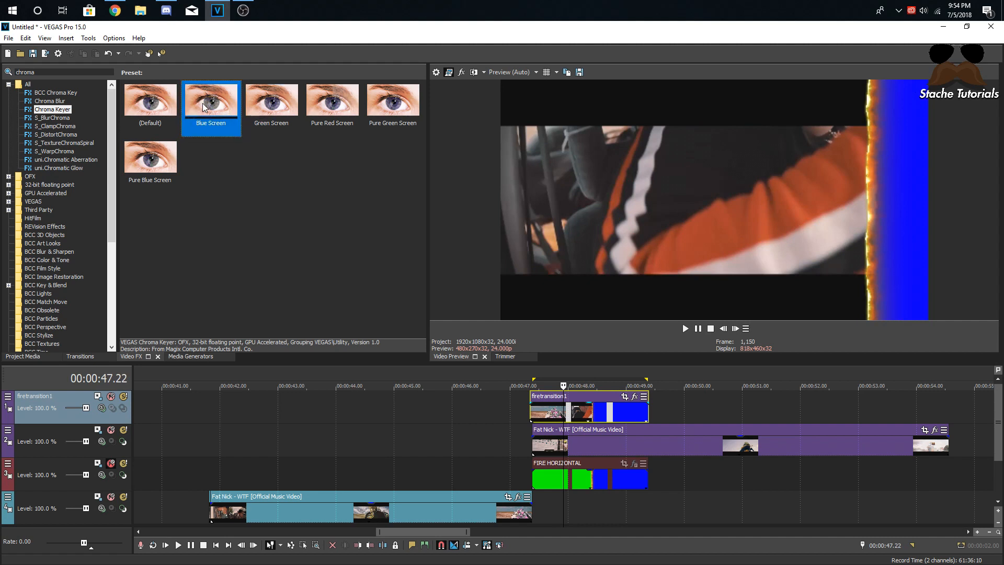
drag(598, 398, 586, 409)
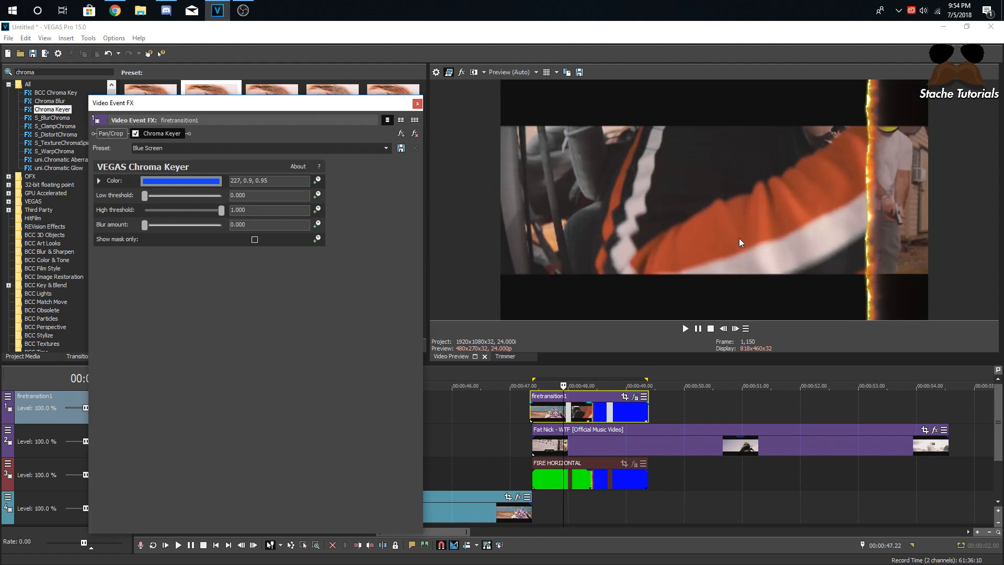
drag(220, 212, 127, 232)
drag(145, 196, 172, 198)
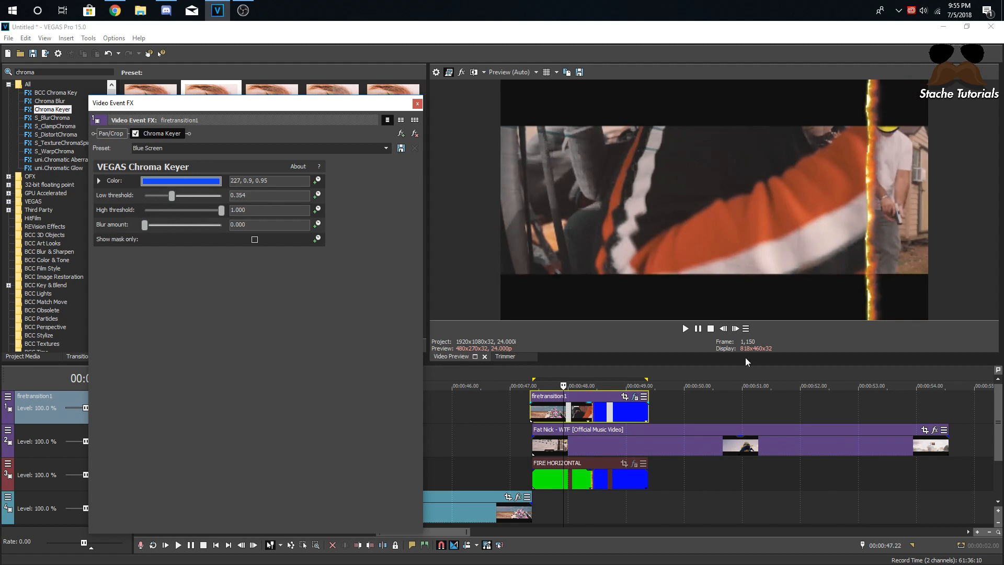
Check the keyed firetransition1 frame by frame over the second music video clip and close the effect settings.
click(581, 411)
click(736, 330)
click(736, 329)
click(736, 330)
click(736, 330)
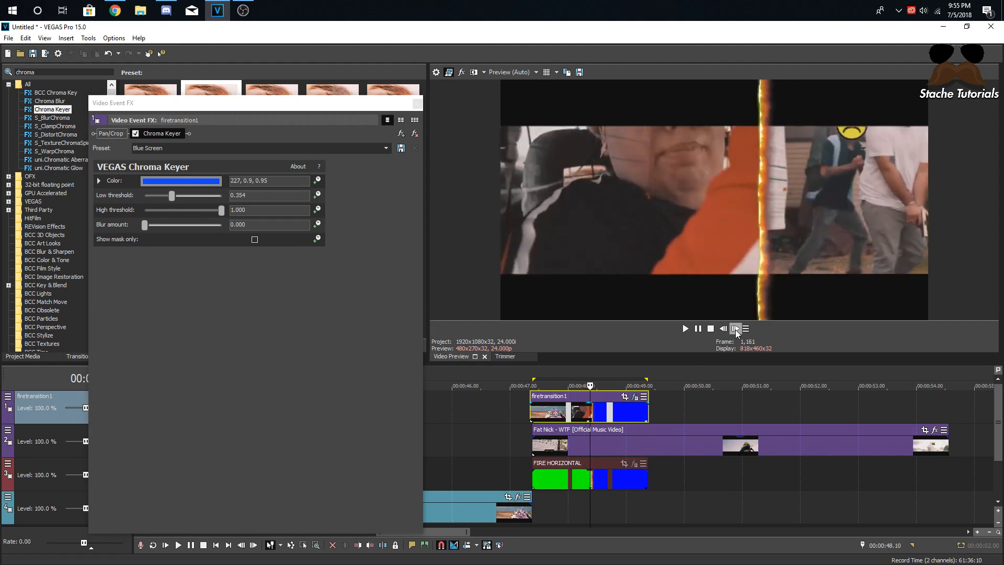
click(736, 330)
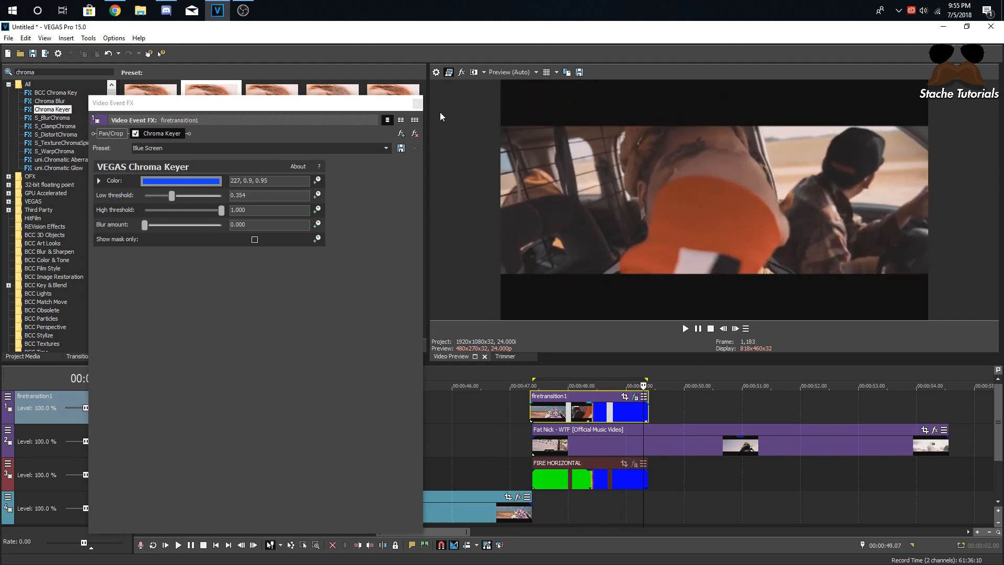
click(418, 103)
Delete the second music video clip beneath firetransition1.
click(594, 451)
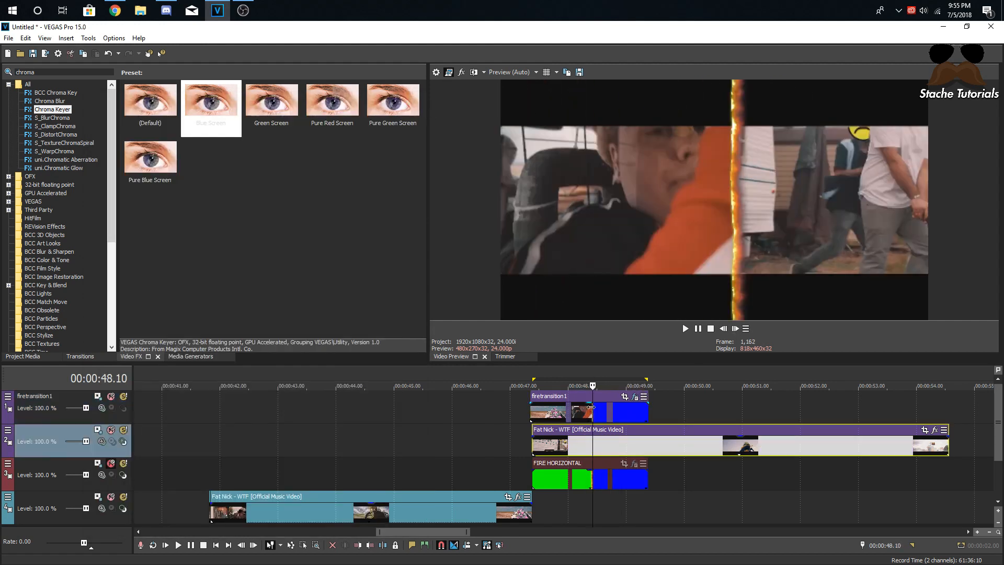
key(Delete)
click(564, 411)
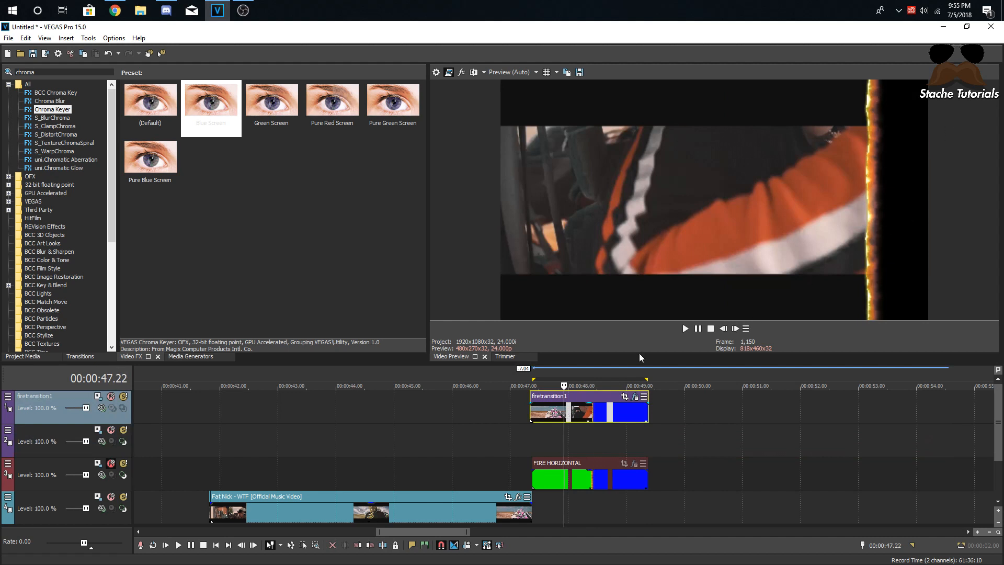
Place fire all.avi on the top track ahead of firetransition1 and look through its frames.
click(17, 359)
drag(203, 127, 313, 410)
click(312, 410)
click(739, 330)
click(736, 328)
click(736, 328)
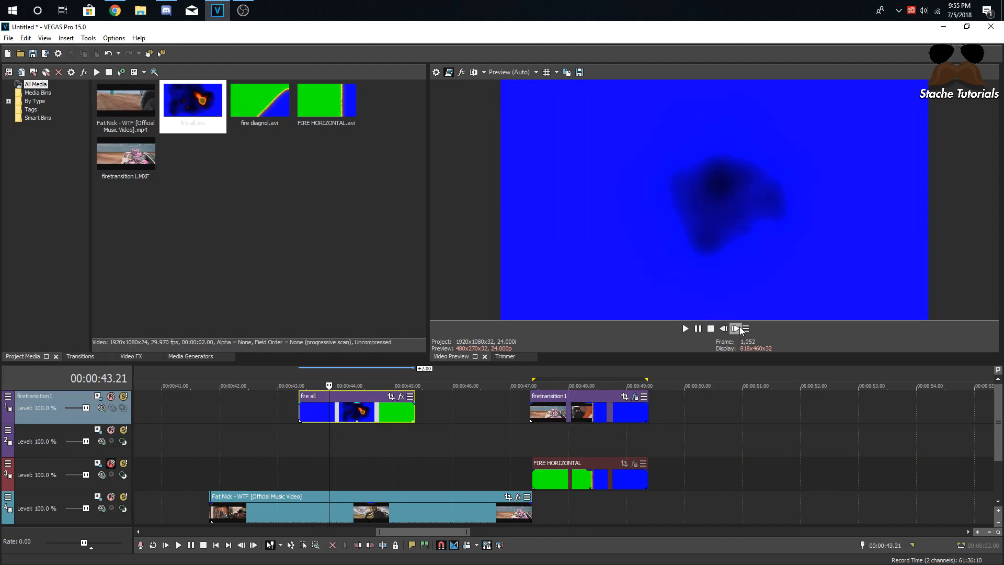
click(736, 328)
click(737, 328)
click(739, 329)
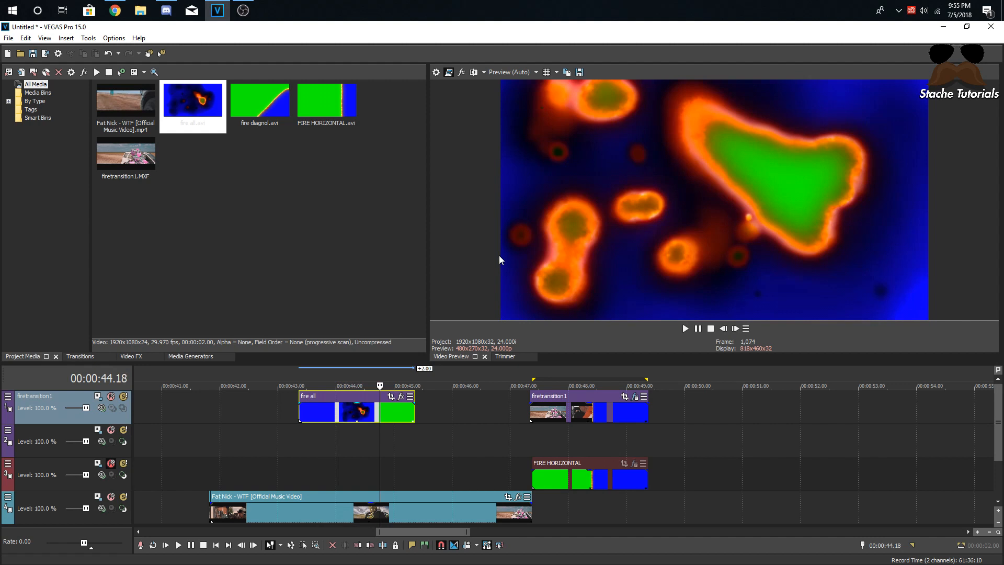
click(333, 408)
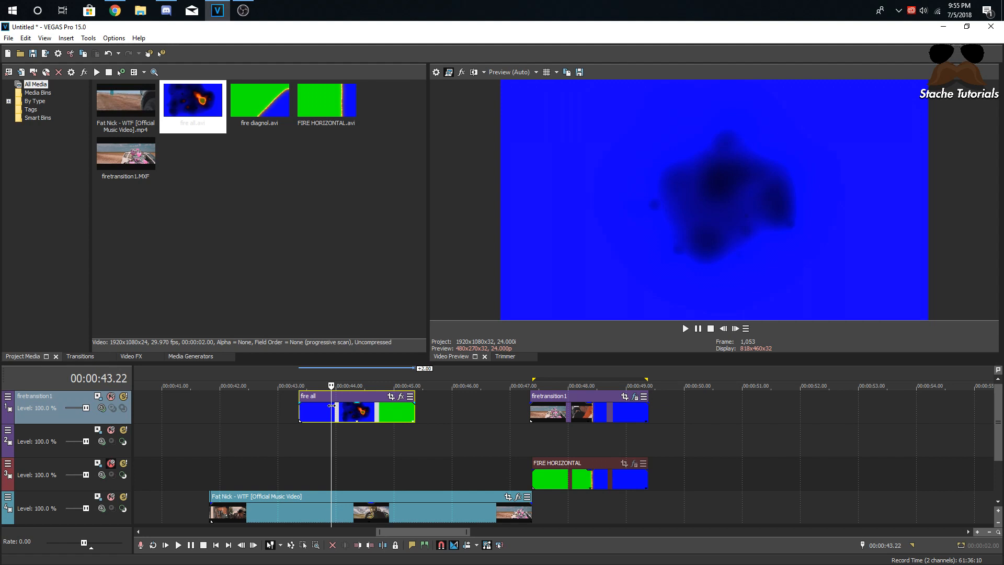
Replace firetransition1 with the fire all clip at the end of the music video clip and delete the FIRE HORIZONTAL clip.
click(559, 421)
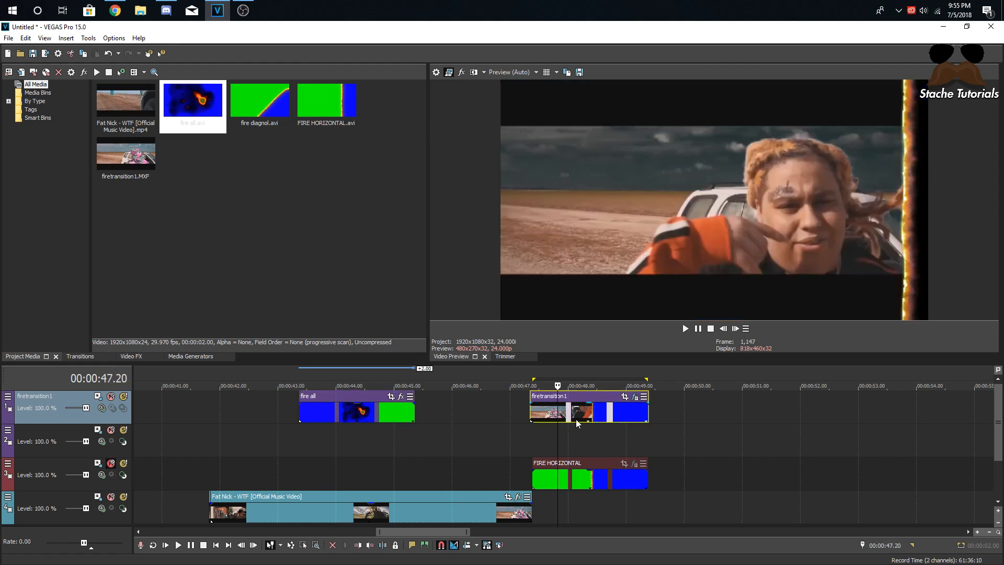
key(Delete)
drag(413, 411, 636, 410)
click(604, 481)
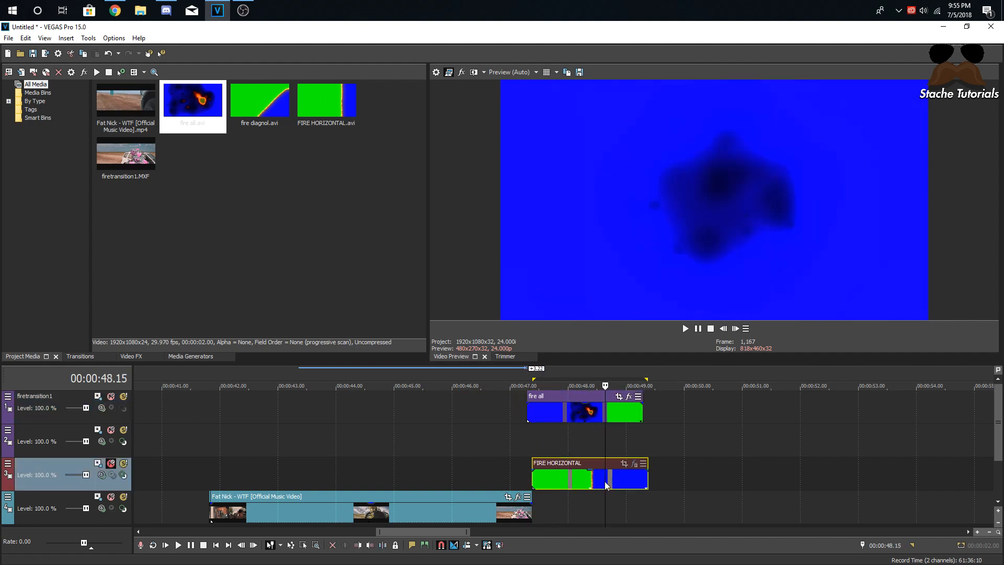
key(Delete)
Split the music video clip at 00:00:46.04 and place a copy of its end piece farther along the same track.
click(463, 507)
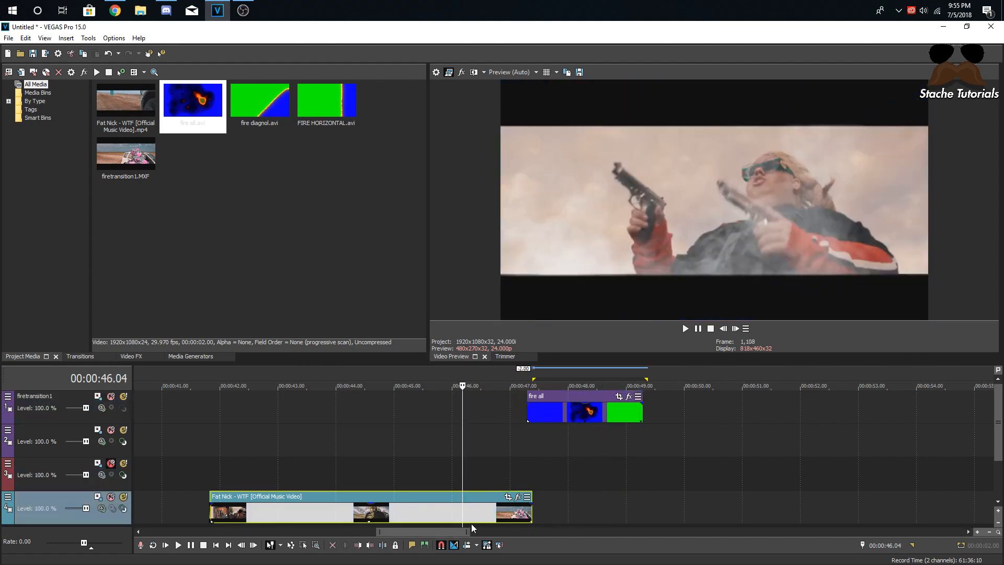
key(s)
drag(523, 509, 922, 510)
scroll(921, 510, down, 4)
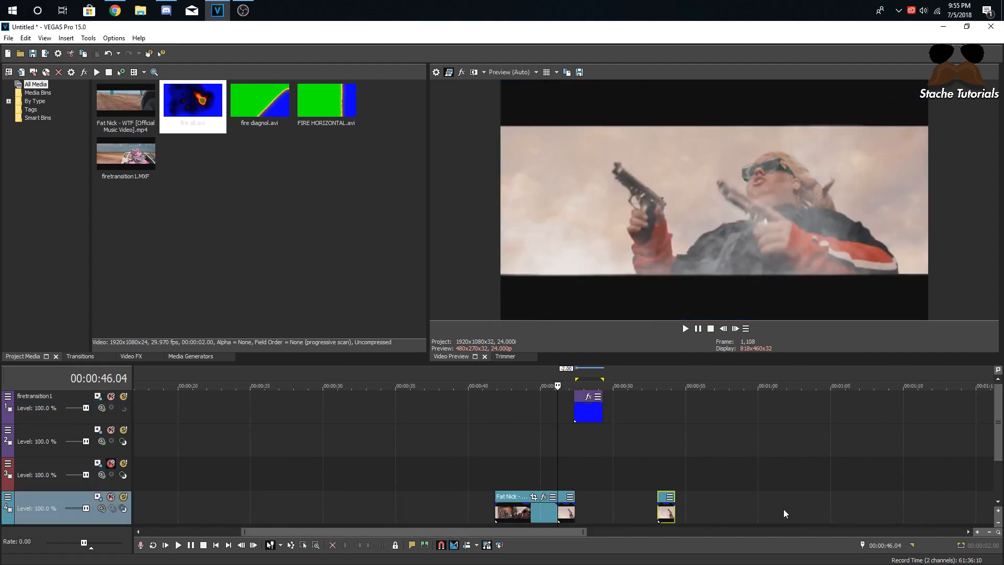
Extend the copied music video piece, split it at 00:01:08.16 and delete the part before the split.
drag(675, 514, 958, 507)
click(813, 515)
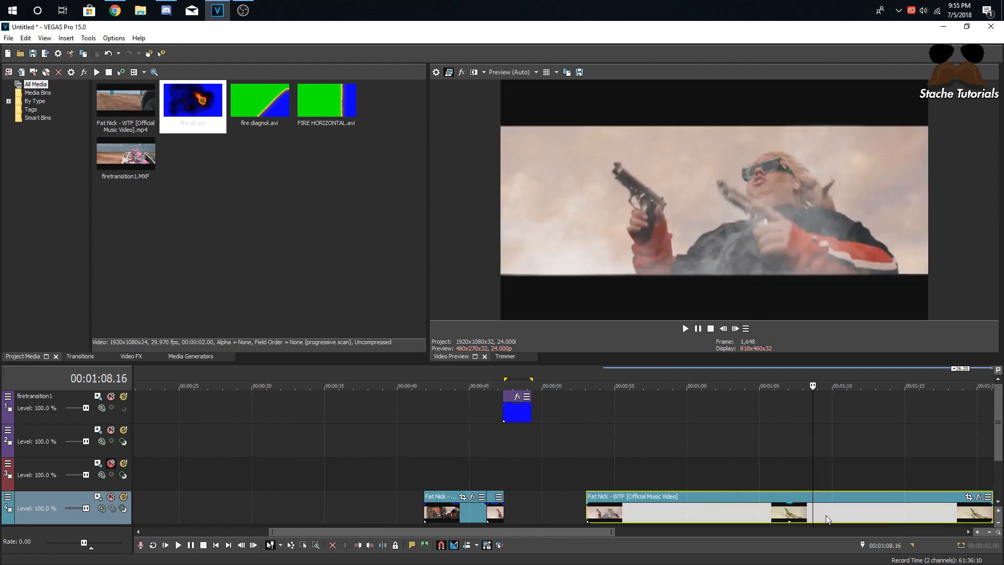
key(s)
click(734, 515)
key(Delete)
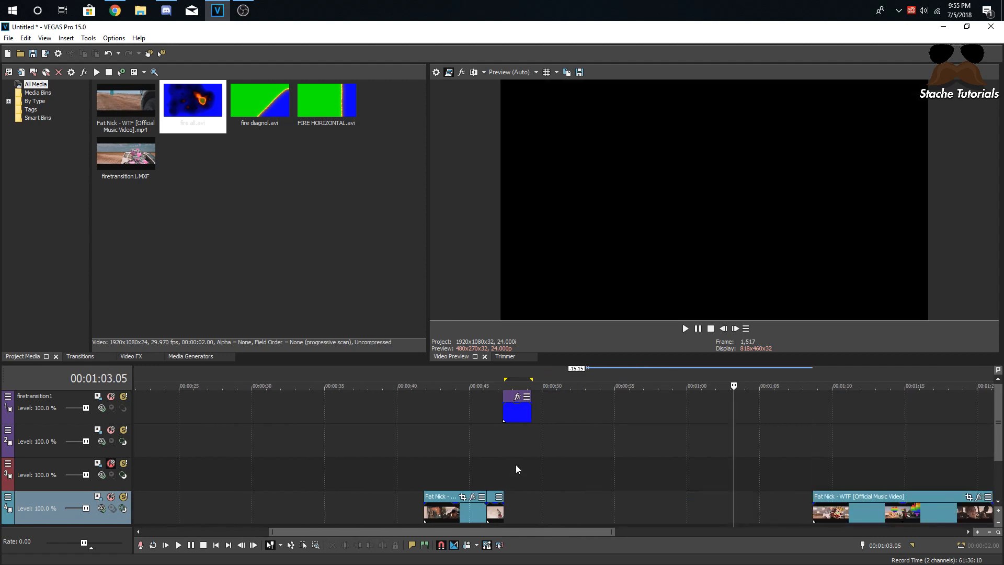
Delete the two empty video tracks between fire all and the music video track.
right_click(490, 473)
click(513, 389)
right_click(504, 438)
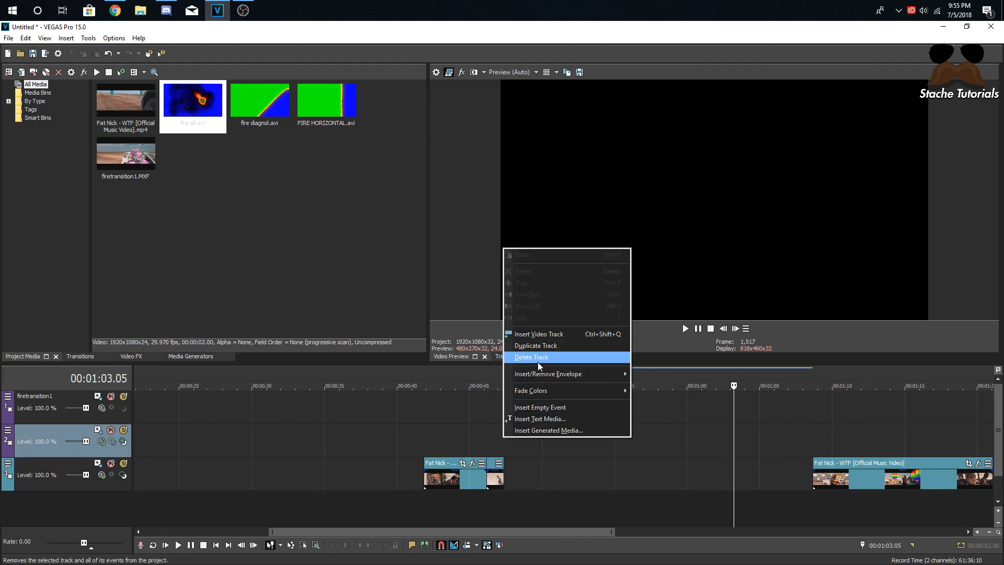
click(548, 357)
Remove the short leftover piece of the first music video clip and butt the second clip against the first one beneath fire all.
mouse_move(490, 444)
mouse_down()
mouse_move(506, 443)
mouse_move(495, 444)
mouse_up()
click(470, 443)
click(511, 444)
key(Delete)
drag(861, 444, 557, 435)
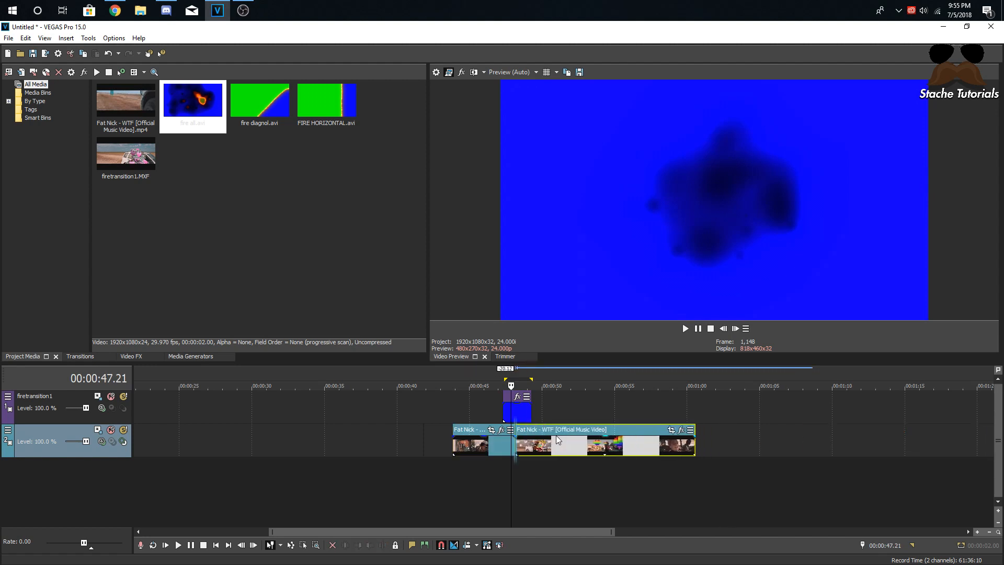
Move the second music video clip away from the first and align the end of fire all with the first clip's end.
click(504, 444)
scroll(504, 444, up, 3)
key(space)
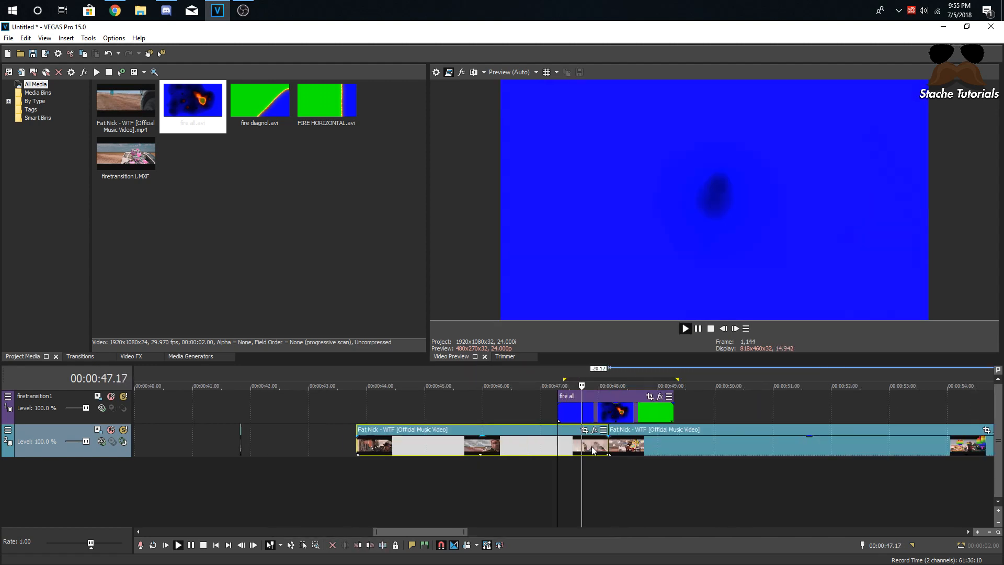
key(space)
drag(652, 449, 770, 441)
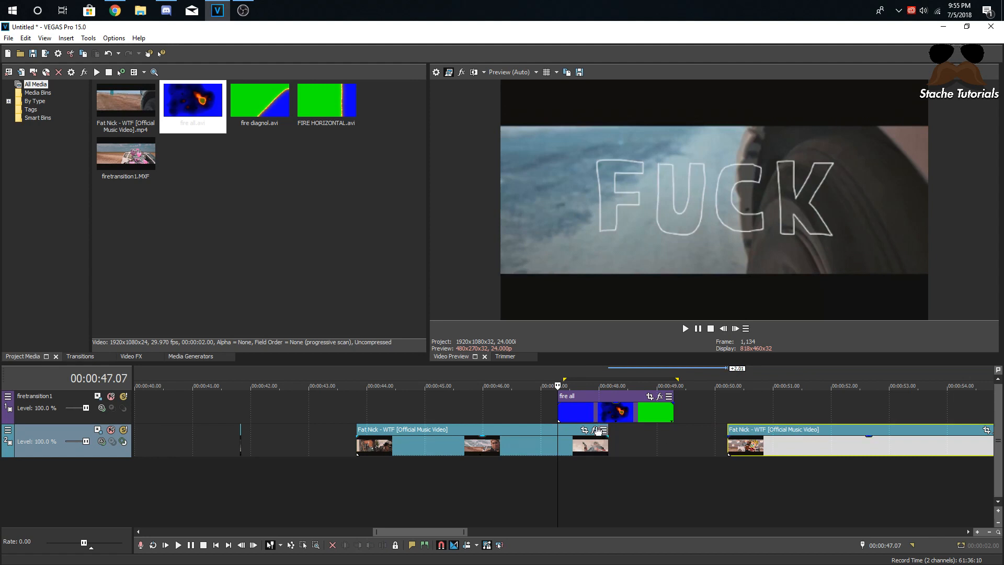
drag(606, 414, 542, 411)
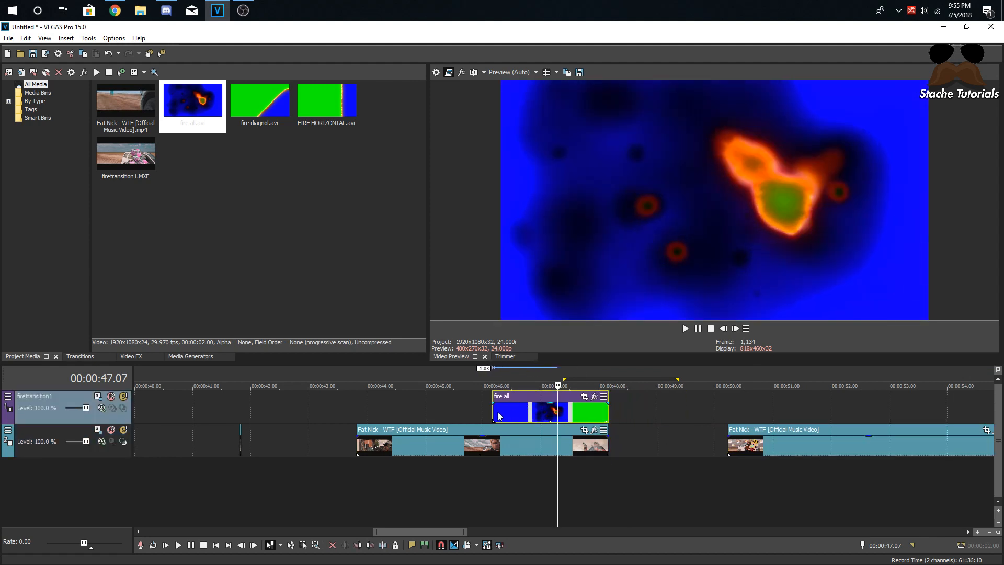
Time-compress fire all so it starts at 00:00:47.07 and ends with the first music video clip, and check its playback.
click(497, 412)
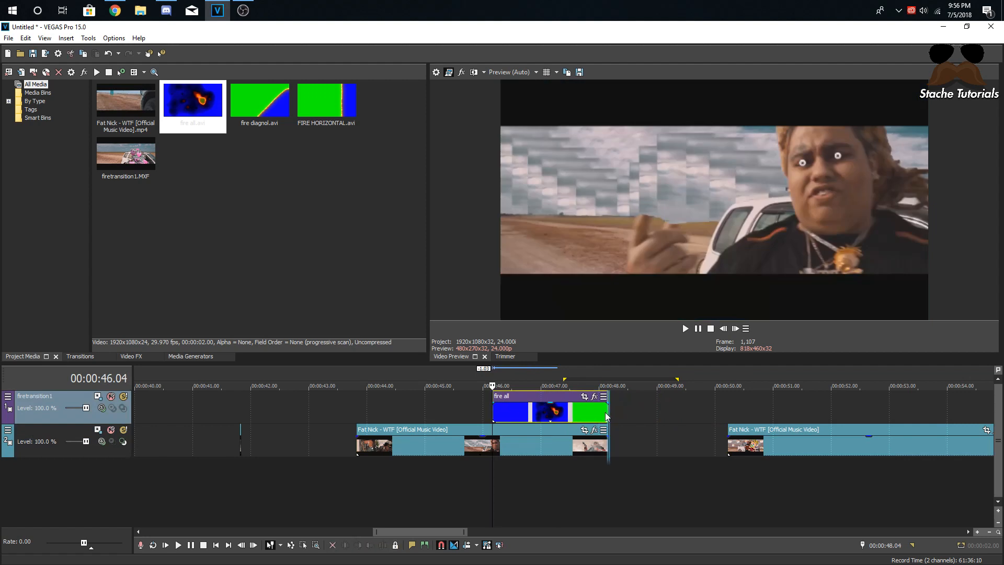
click(524, 414)
key(space)
key(space)
drag(607, 415, 580, 414)
click(555, 412)
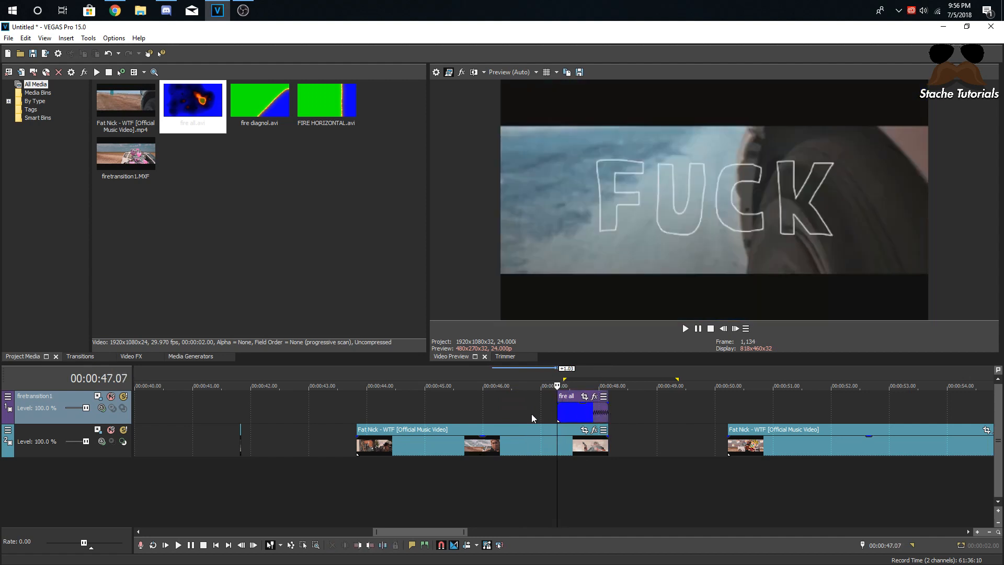
key(space)
key(space)
click(571, 413)
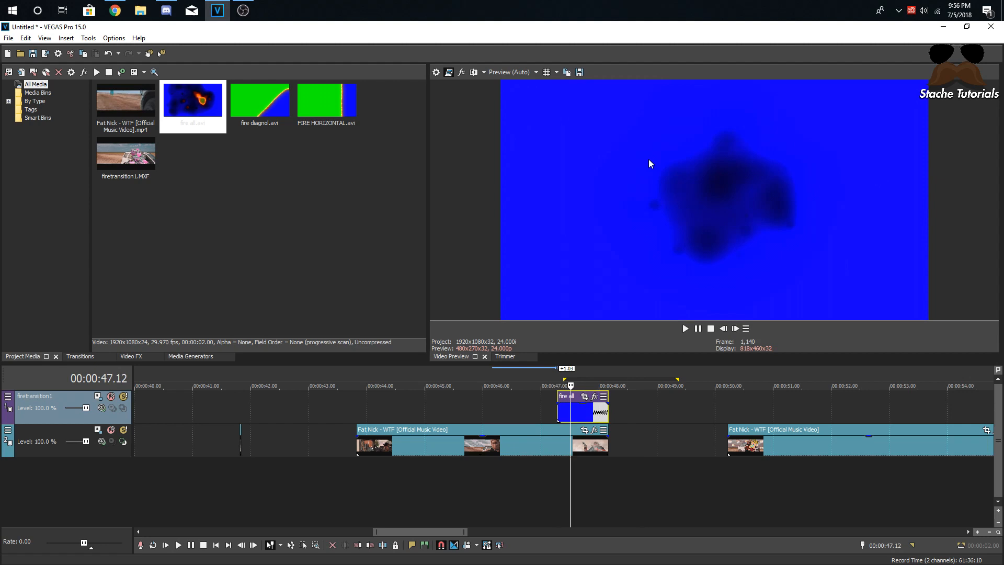
click(736, 328)
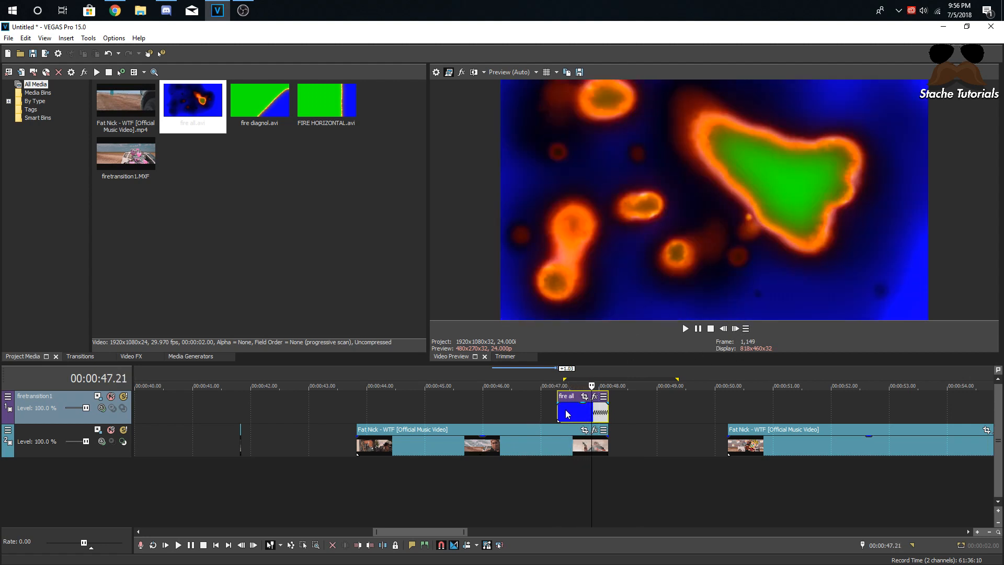
Apply the Chroma Keyer's Blue Screen preset to the fire all clip.
click(565, 414)
click(120, 357)
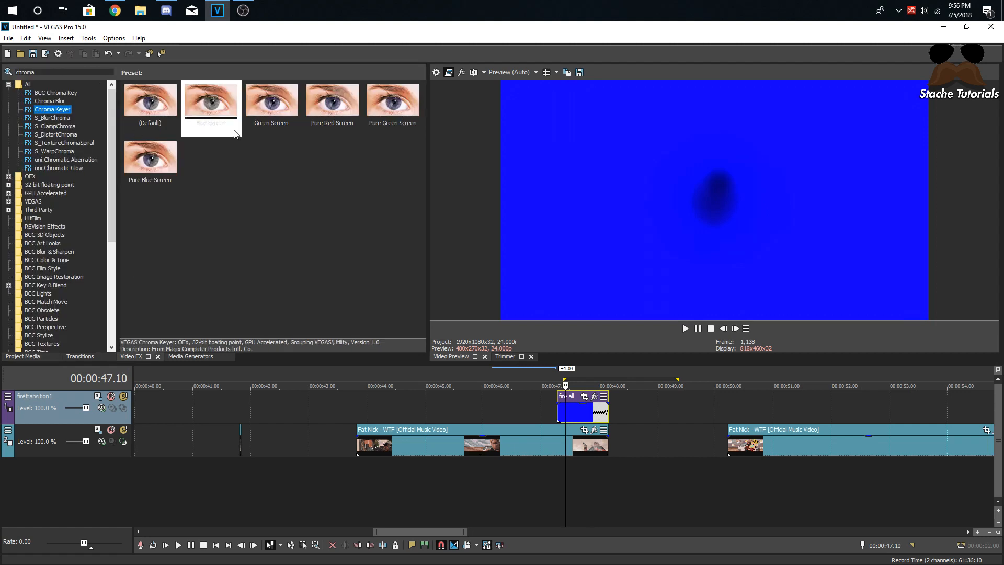
click(219, 124)
drag(557, 393, 581, 421)
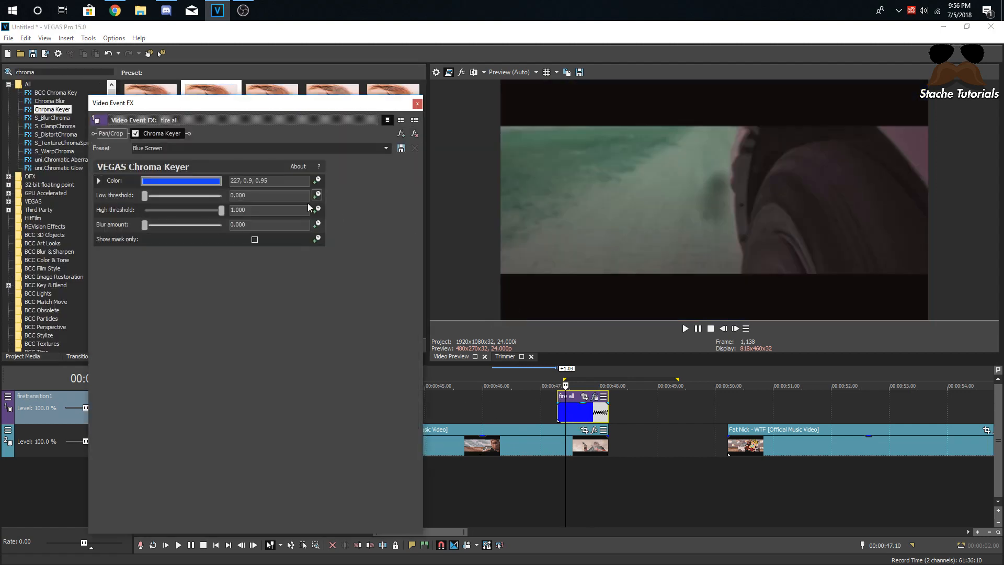
Examine the keyed fire all overlay frame by frame to the clip's end and close the effect settings.
click(735, 331)
click(735, 329)
click(735, 330)
click(735, 329)
click(736, 329)
click(735, 330)
click(735, 329)
click(735, 330)
click(736, 330)
click(736, 330)
click(735, 330)
click(736, 329)
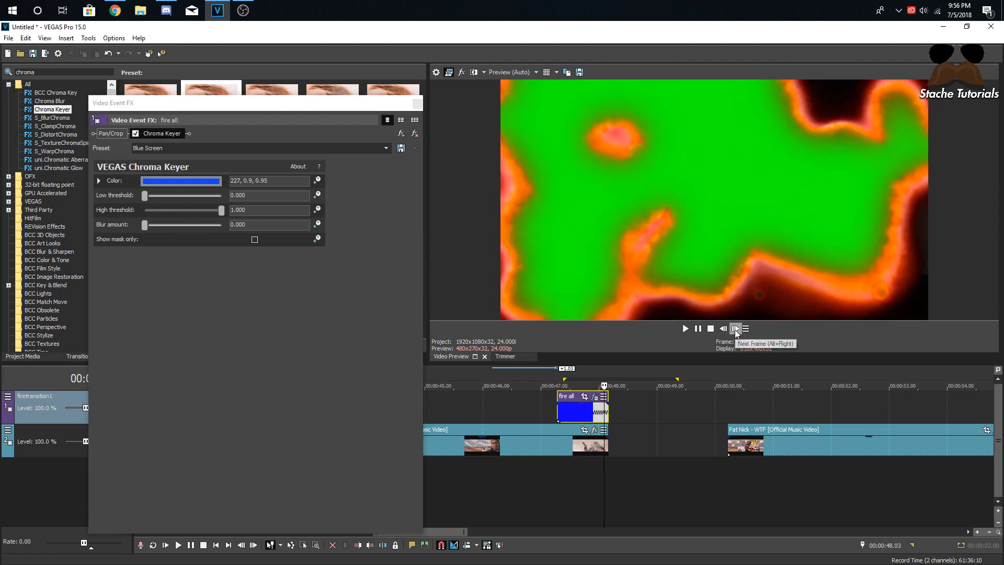
click(735, 329)
click(735, 330)
click(417, 104)
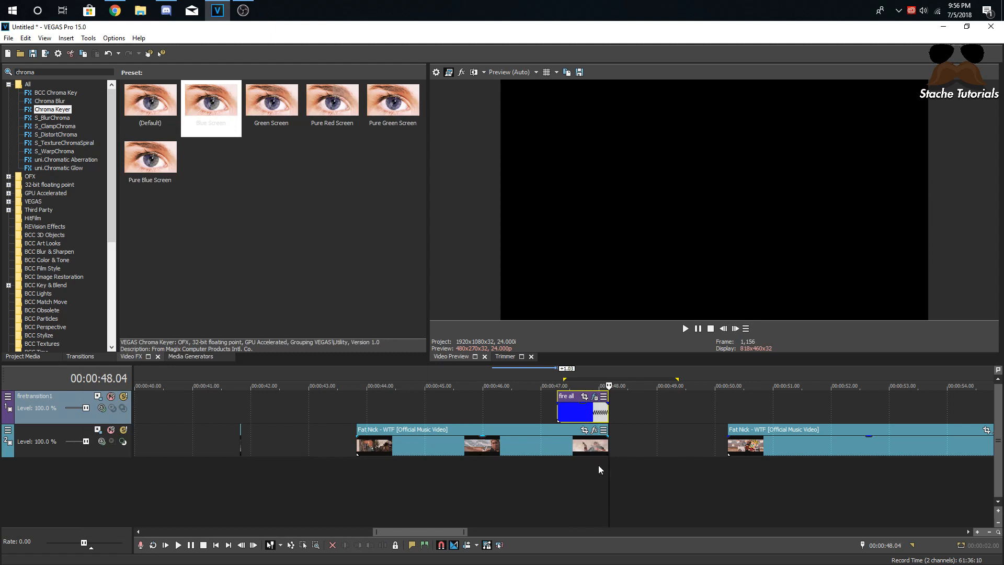
Play the keyed overlay and set the time selection over fire all from 00:00:47.07 to 00:00:48.04.
click(559, 416)
key(space)
key(space)
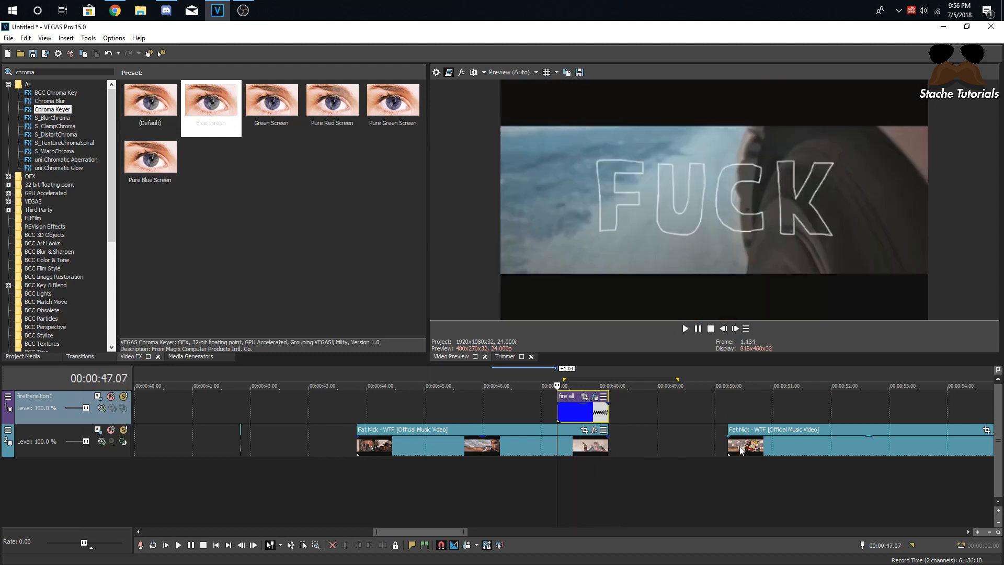
click(560, 446)
key(space)
key(space)
click(555, 477)
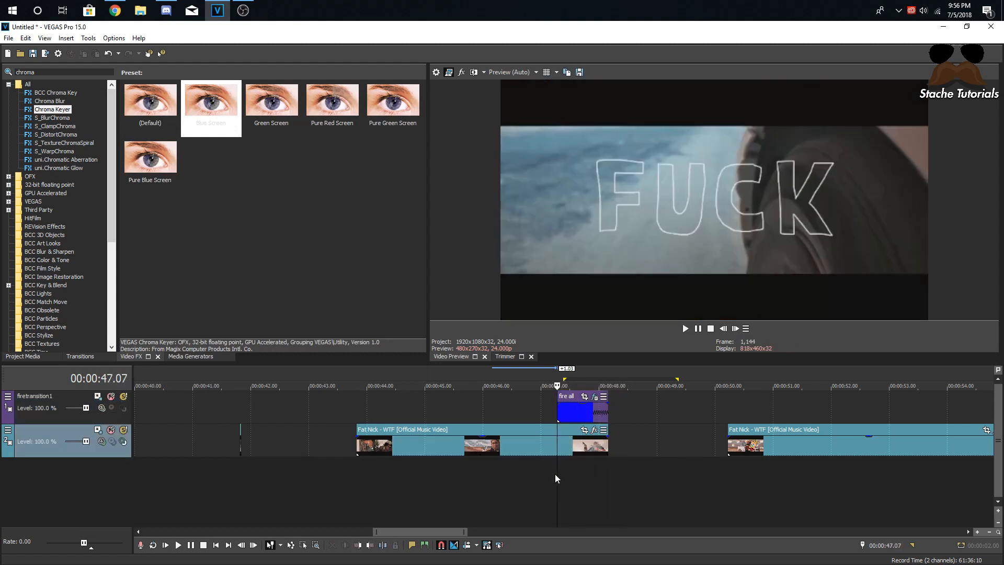
click(538, 472)
drag(556, 476, 607, 473)
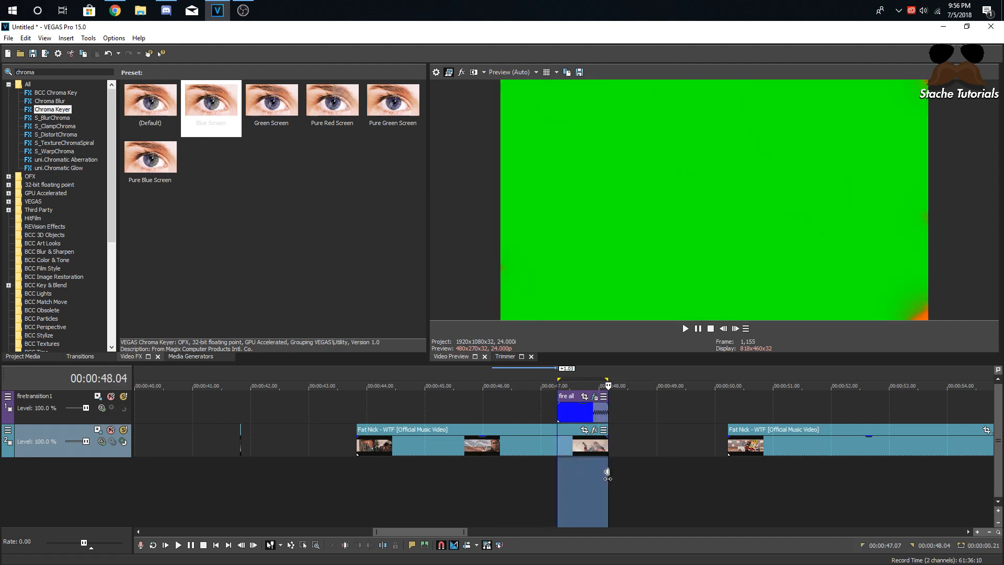
Render the selected range to a new track as fire2 with the XAVC Intra 1920x1080-23.976p template and select the rendered clip.
key(ctrl+m)
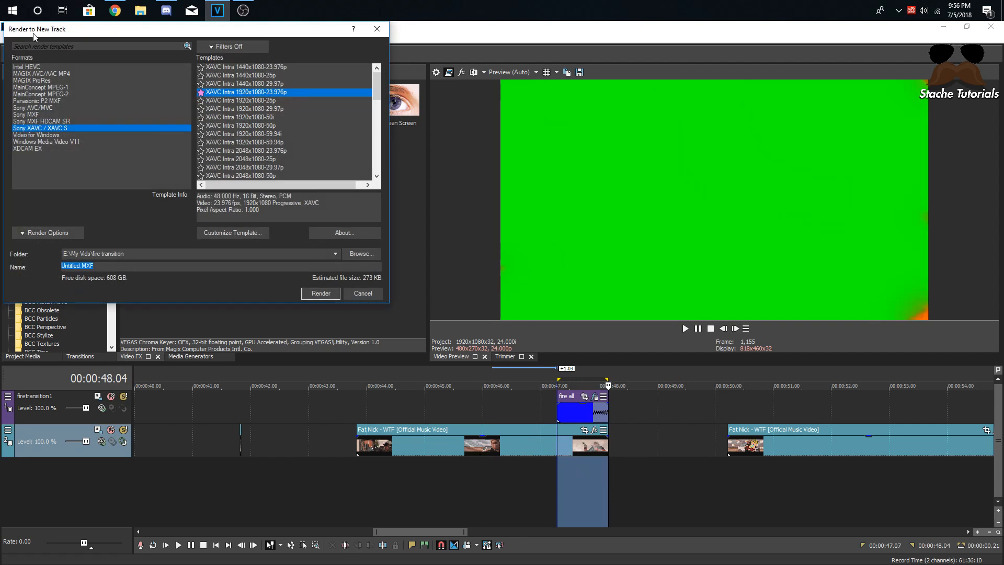
text(fire2)
click(328, 292)
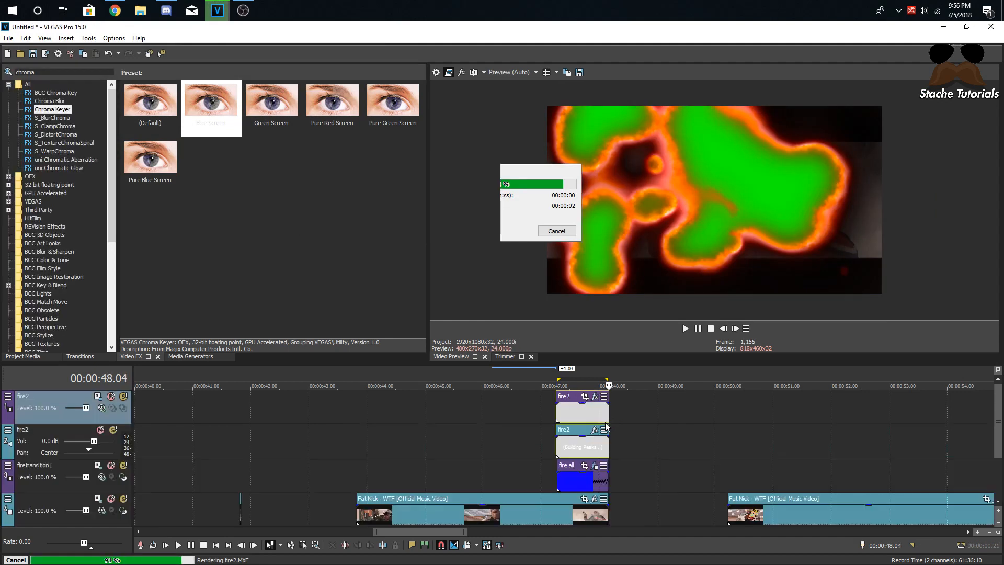
click(568, 414)
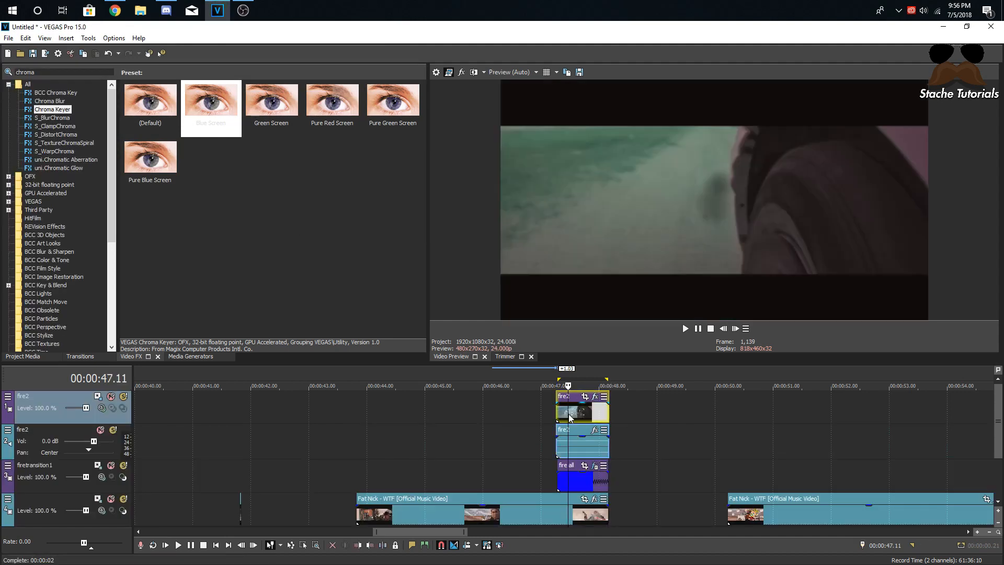
Delete the rendered fire2 audio event and the original fire all clip beneath it.
click(587, 441)
key(Delete)
click(583, 478)
key(Delete)
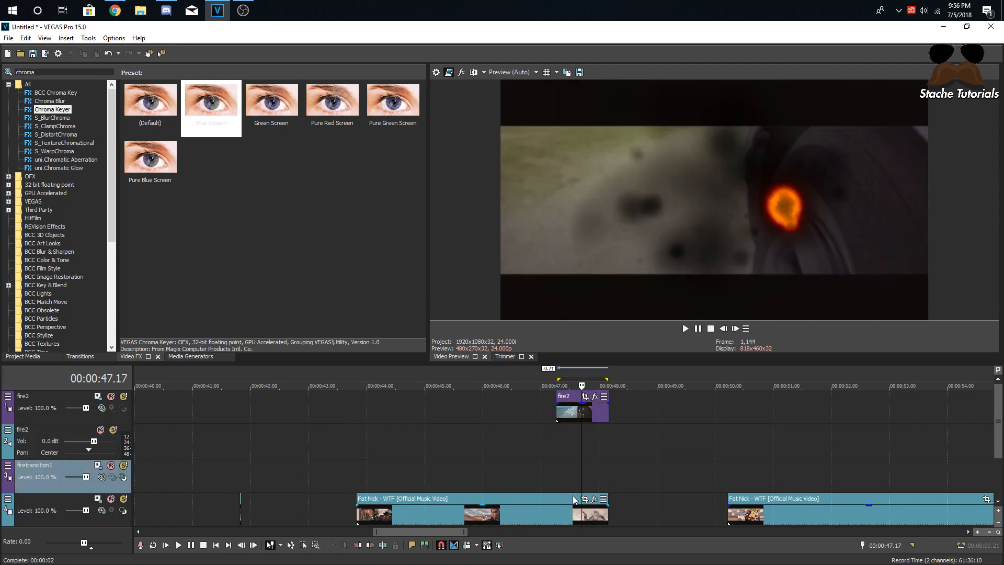
Move the following Fat Nick music video clip onto the firetransition1 track, starting in line with fire2, and delete the empty fire2 audio track.
drag(754, 501, 580, 478)
right_click(581, 449)
click(660, 368)
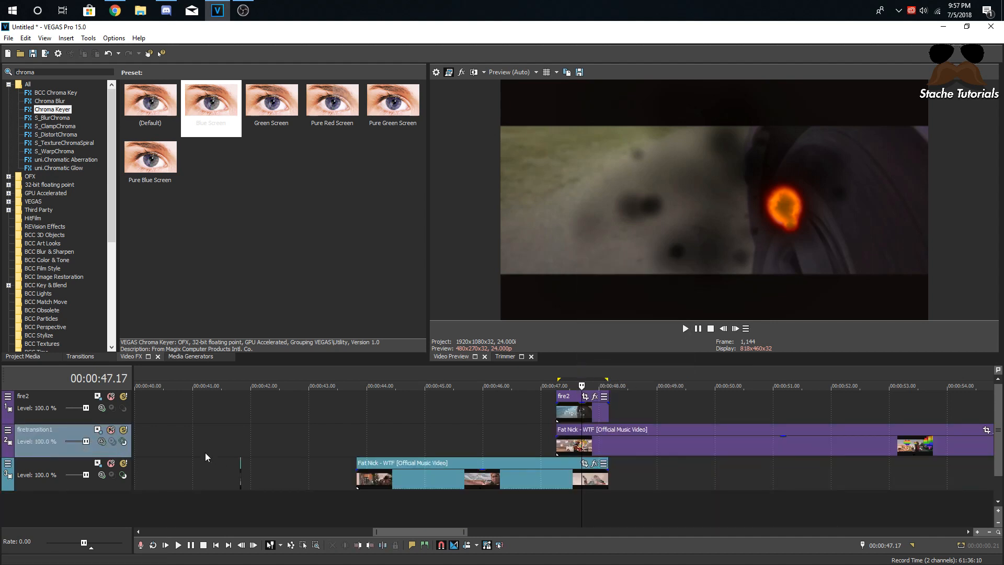
Go to a frame near the end of fire2 that shows green and apply the Chroma Keyer's Green Screen preset to the clip.
click(557, 445)
click(734, 333)
click(735, 328)
click(735, 329)
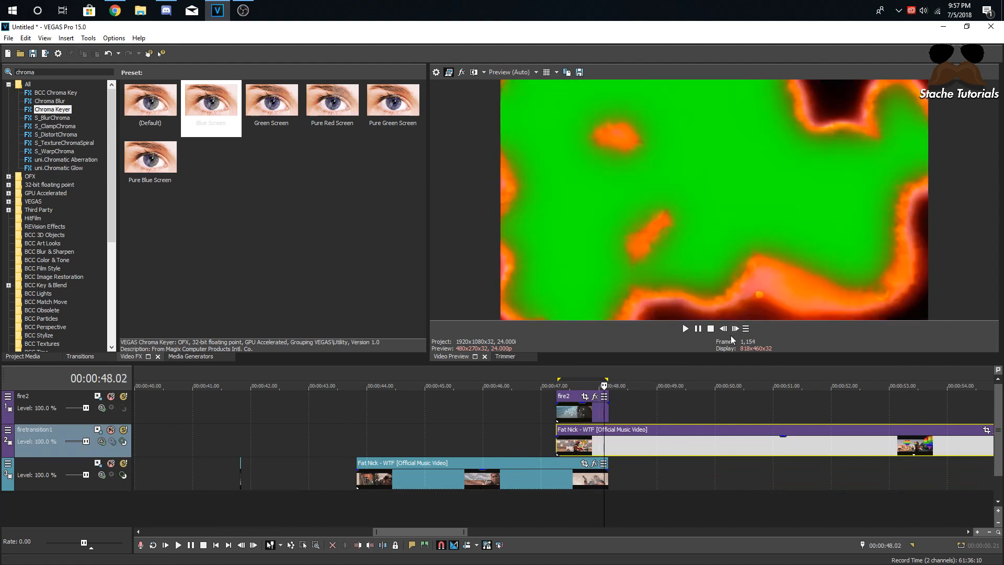
drag(272, 111, 564, 416)
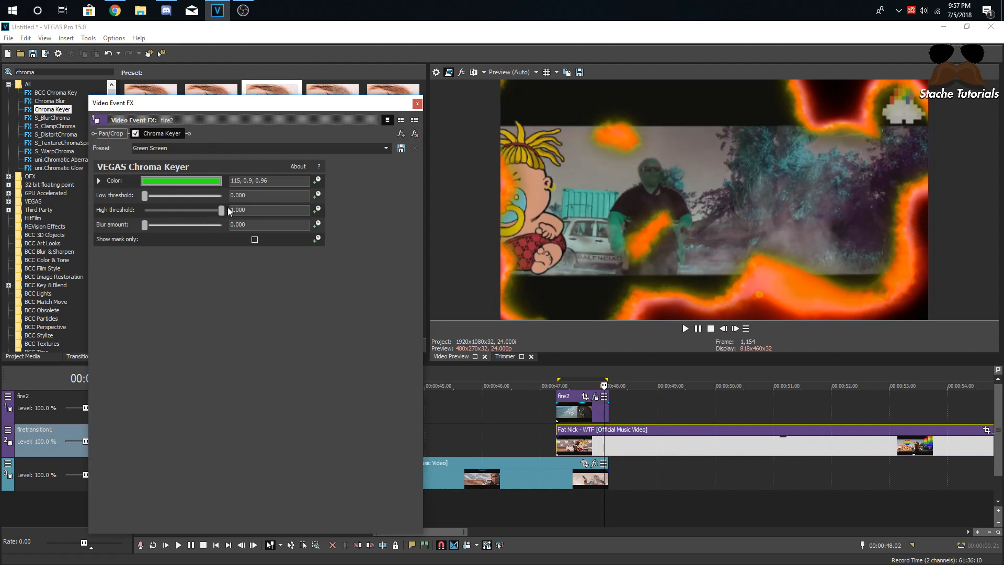
Refine the green key on fire2 with a low threshold of 0.803 and a blur amount of 0.034.
drag(149, 196, 199, 200)
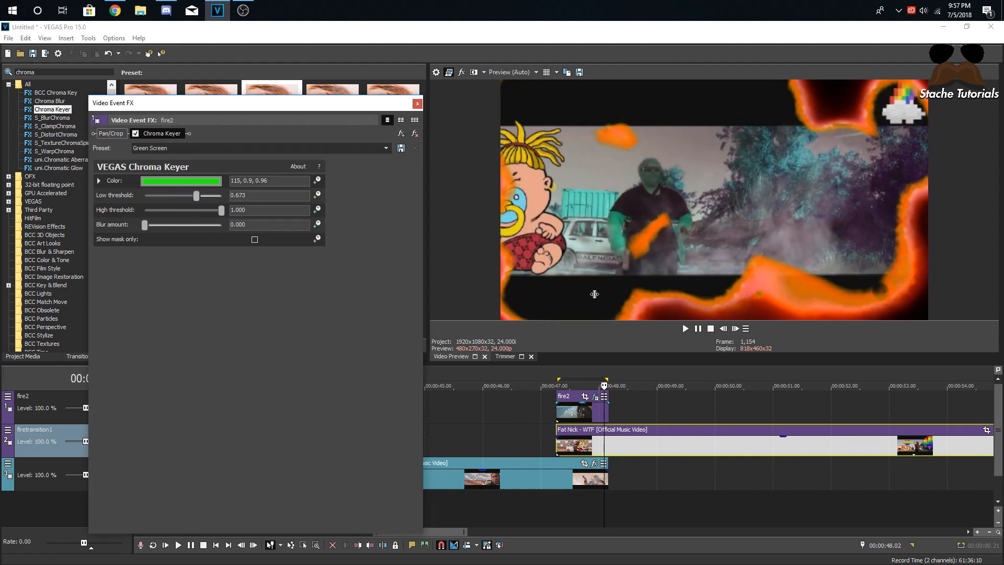
mouse_move(144, 225)
mouse_down()
mouse_move(159, 225)
mouse_move(141, 219)
mouse_up()
drag(147, 224, 146, 225)
drag(195, 203, 205, 203)
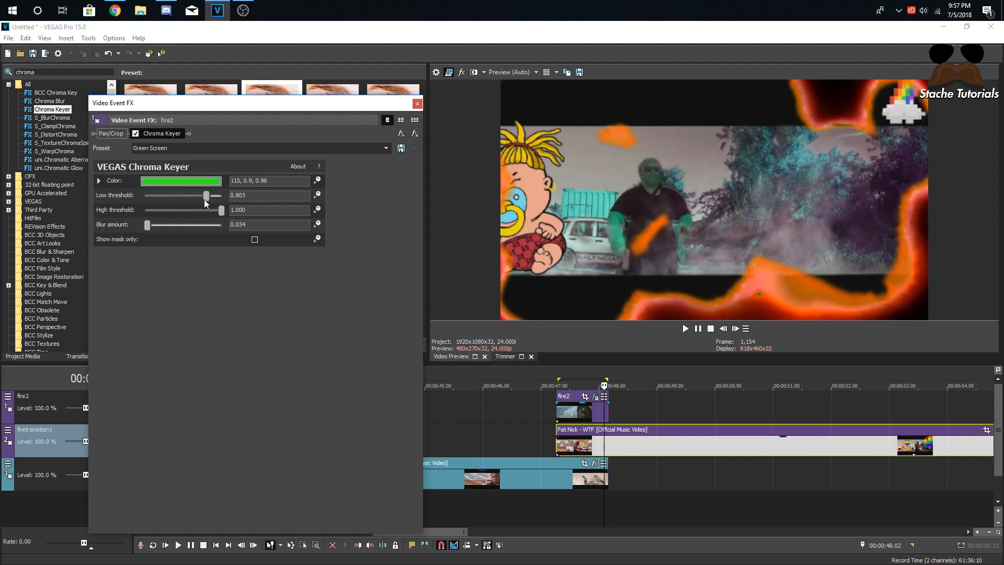
Play the keyed fire2 transition over the incoming clip and close the effect settings.
click(563, 412)
click(736, 328)
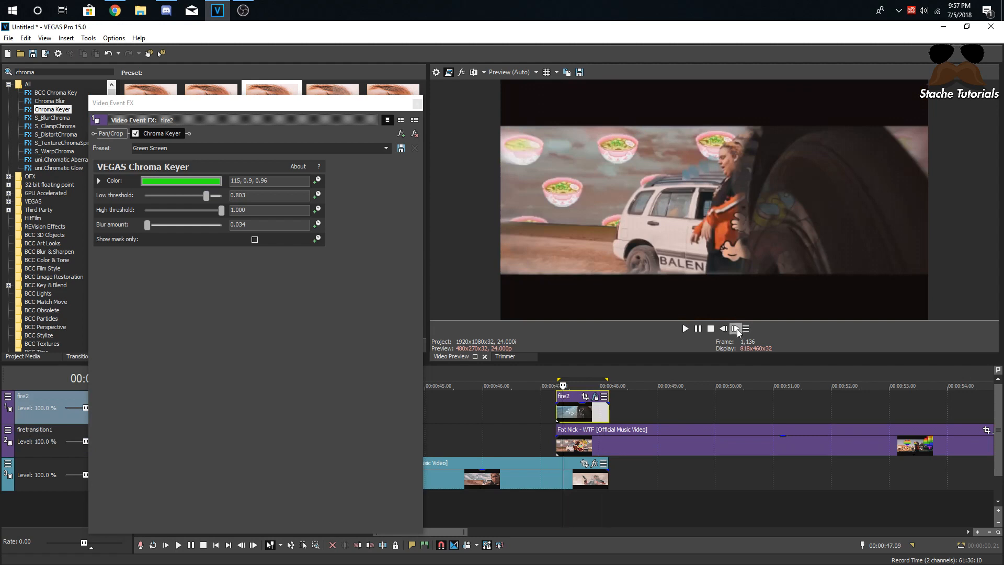
key(space)
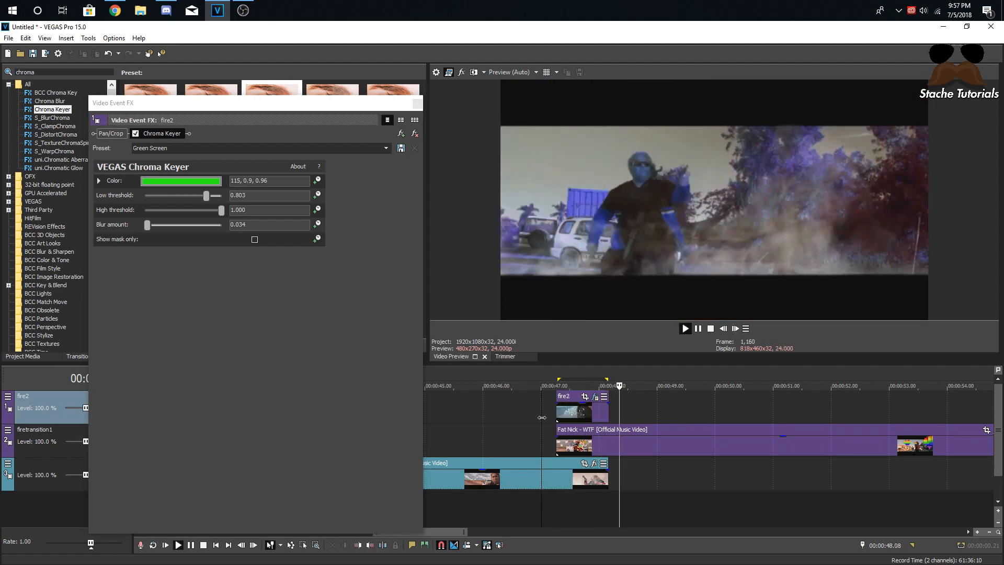
key(space)
click(417, 103)
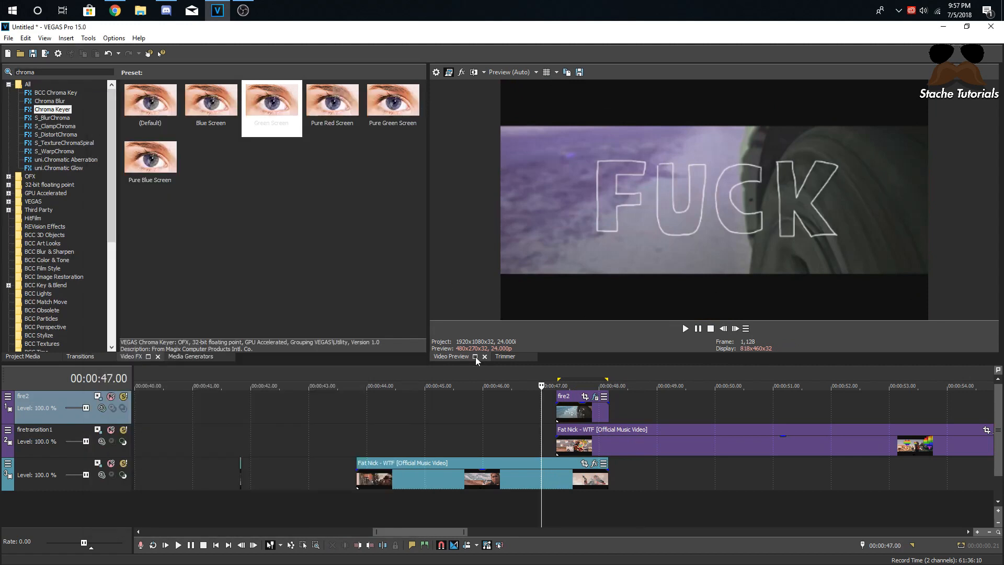